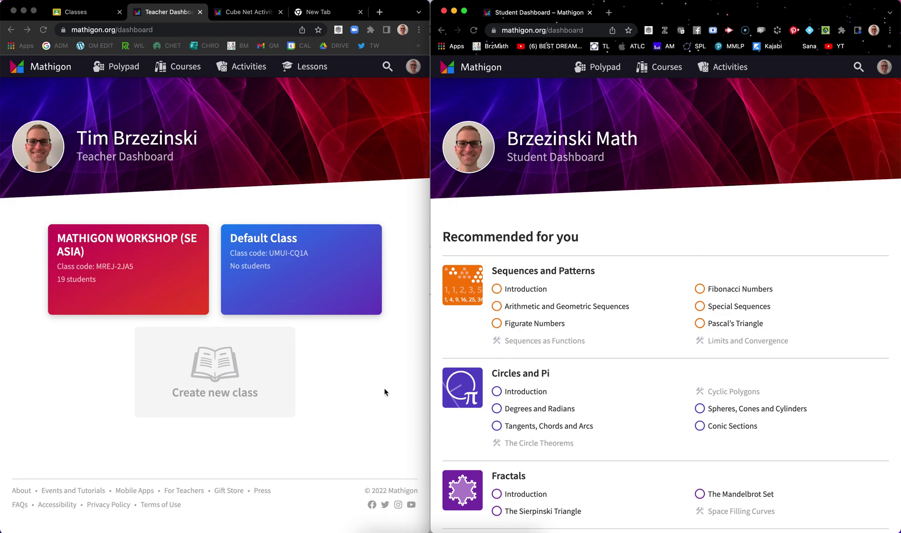
- Switch between the teacher and student windows, then go to the Teacher Dashboard
{"action": "left_click", "coordinate": [385, 392]}
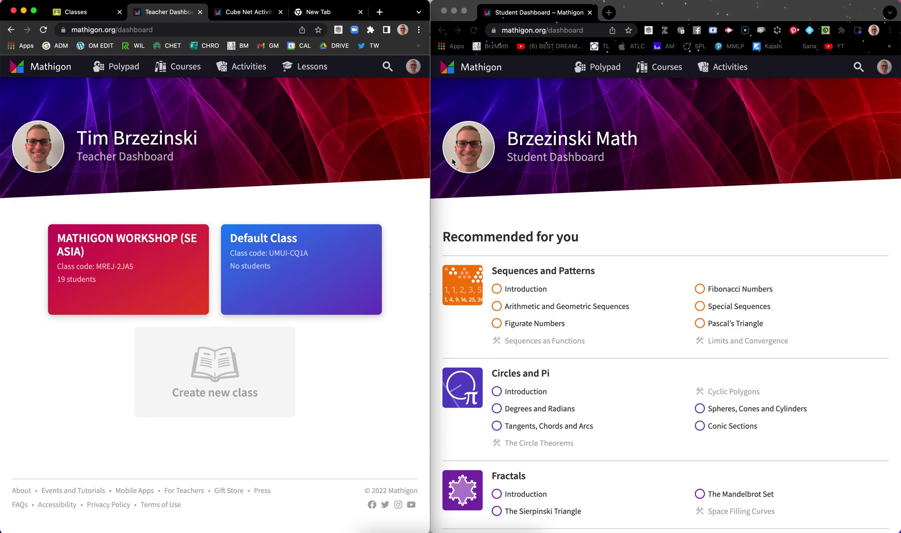
{"action": "left_click", "coordinate": [705, 159]}
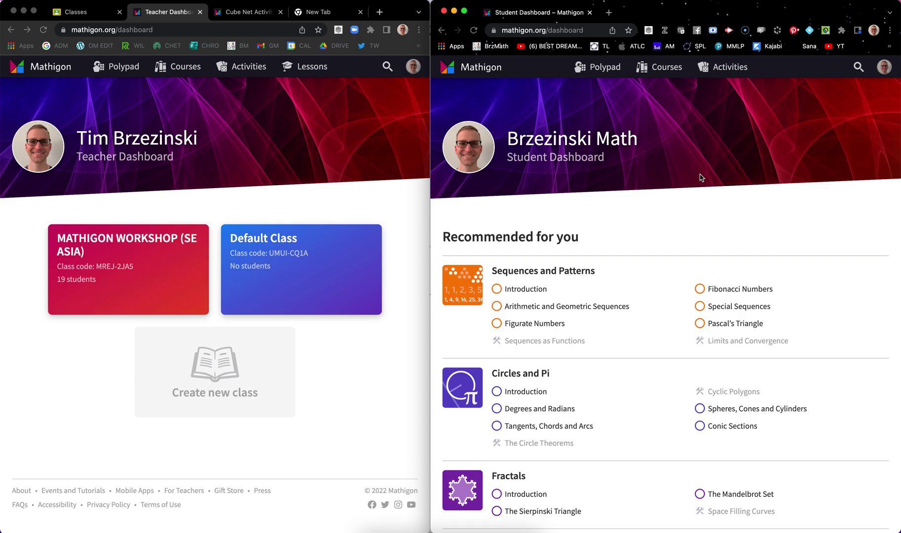
{"action": "left_click", "coordinate": [376, 378]}
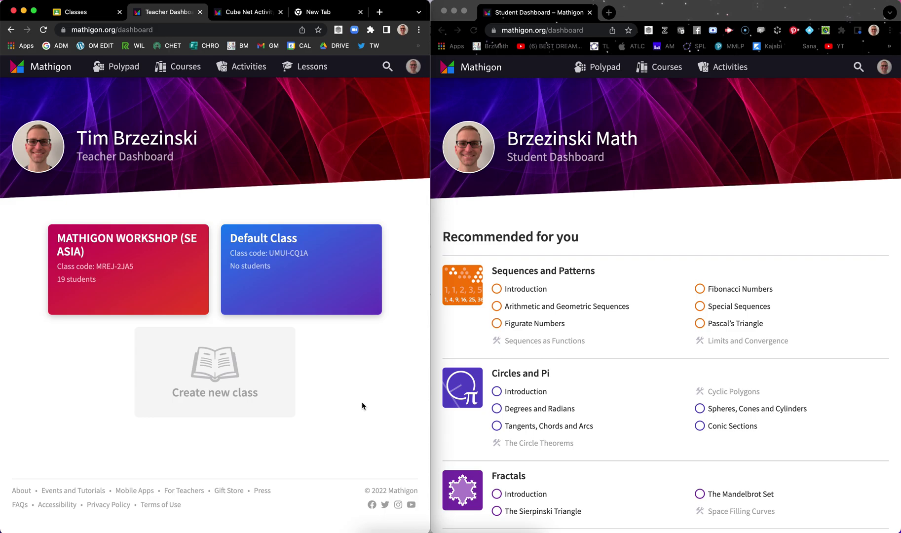
{"action": "left_click", "coordinate": [413, 67]}
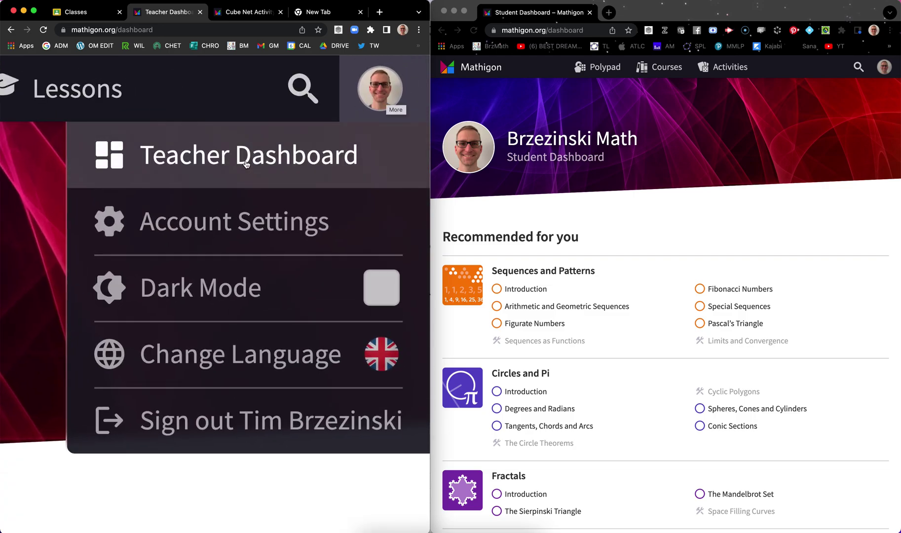
{"action": "left_click", "coordinate": [284, 166]}
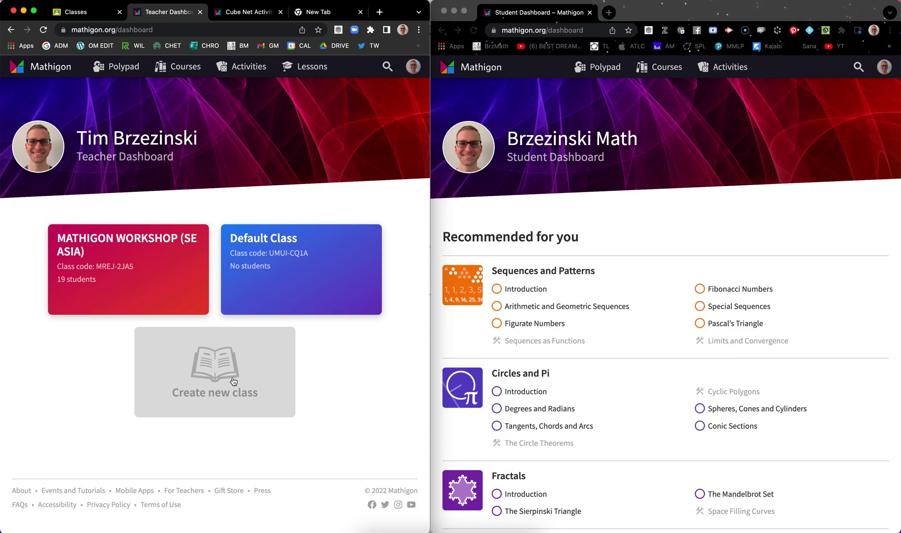
- Create a new class named 'Sample Class' and return to the class list
{"action": "left_click", "coordinate": [199, 385]}
{"action": "left_click", "coordinate": [205, 333]}
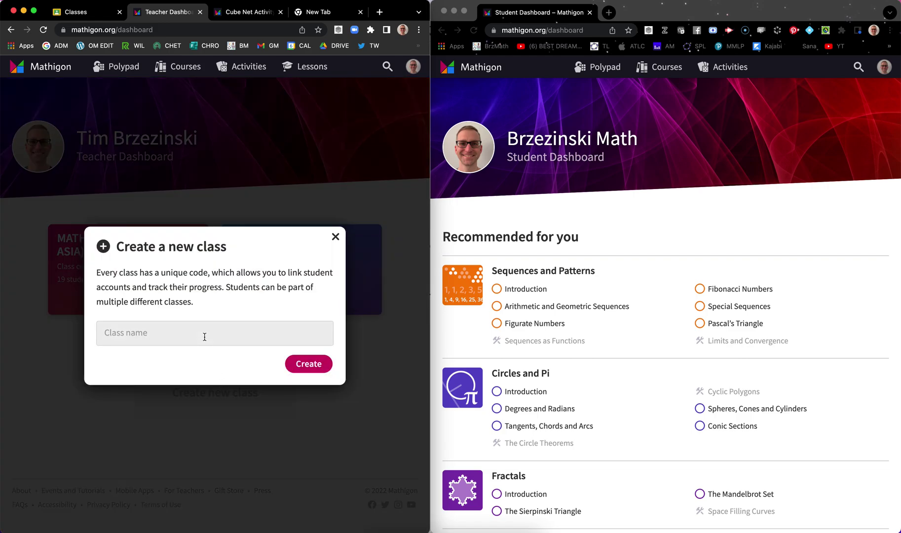
{"action": "type", "text": "Sample Class"}
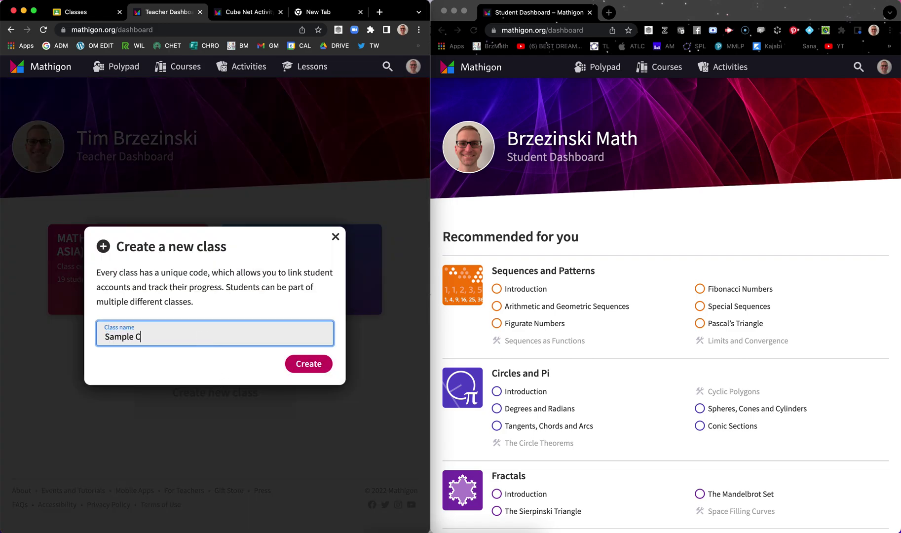
{"action": "left_click", "coordinate": [309, 364]}
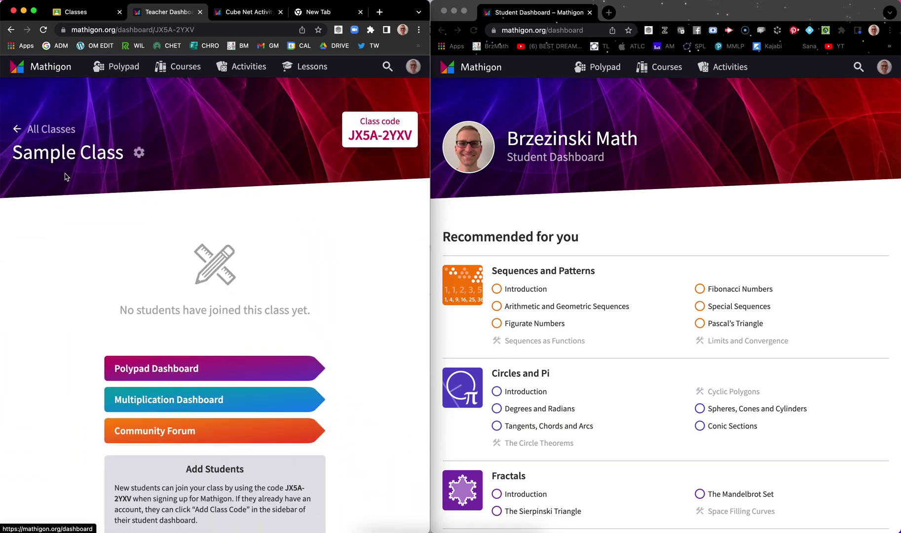
{"action": "left_click", "coordinate": [42, 130]}
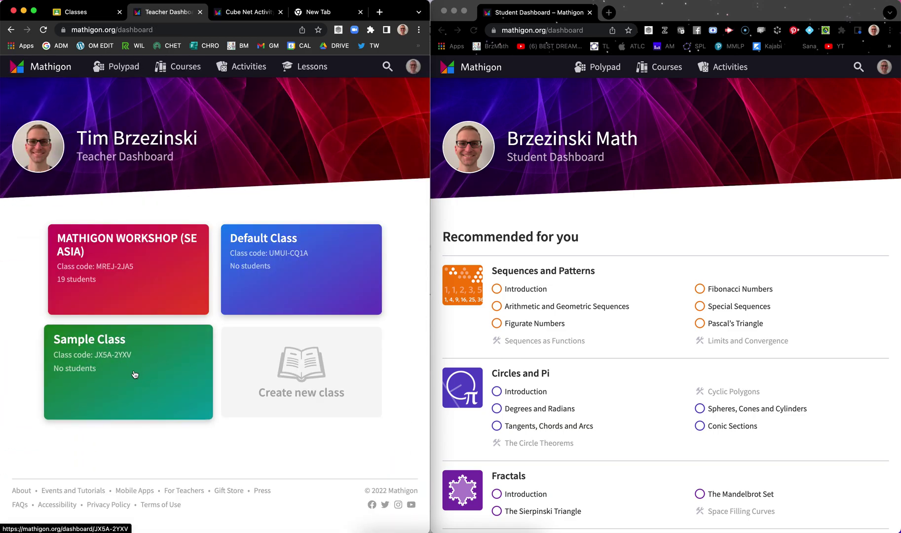
{"action": "left_click", "coordinate": [153, 360]}
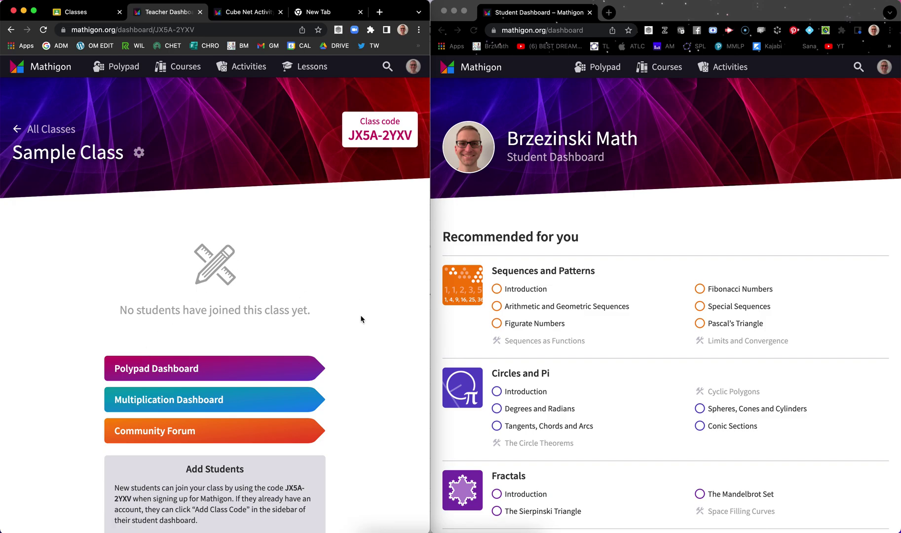
{"action": "scroll", "coordinate": [362, 320], "scroll_direction": "down", "scroll_amount": 5}
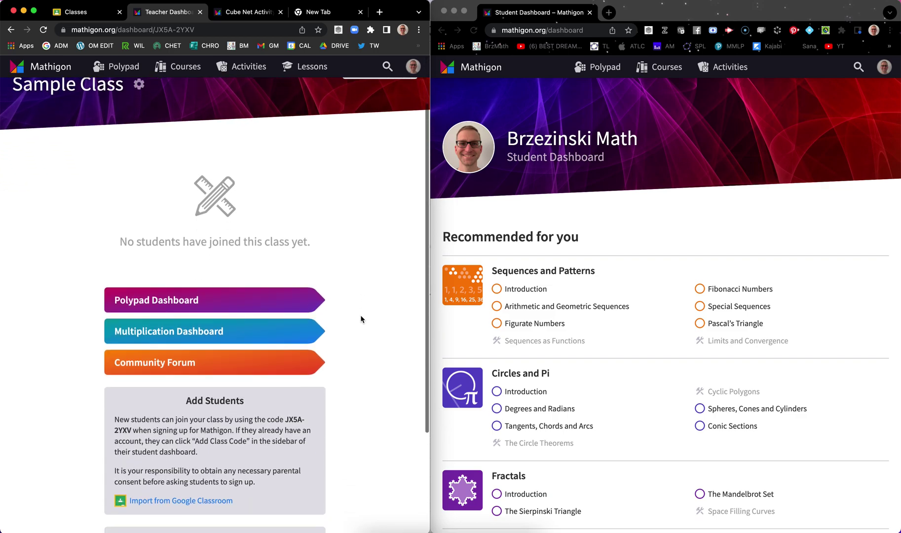
{"action": "scroll", "coordinate": [362, 320], "scroll_direction": "down", "scroll_amount": 3}
{"action": "scroll", "coordinate": [361, 319], "scroll_direction": "down", "scroll_amount": 3}
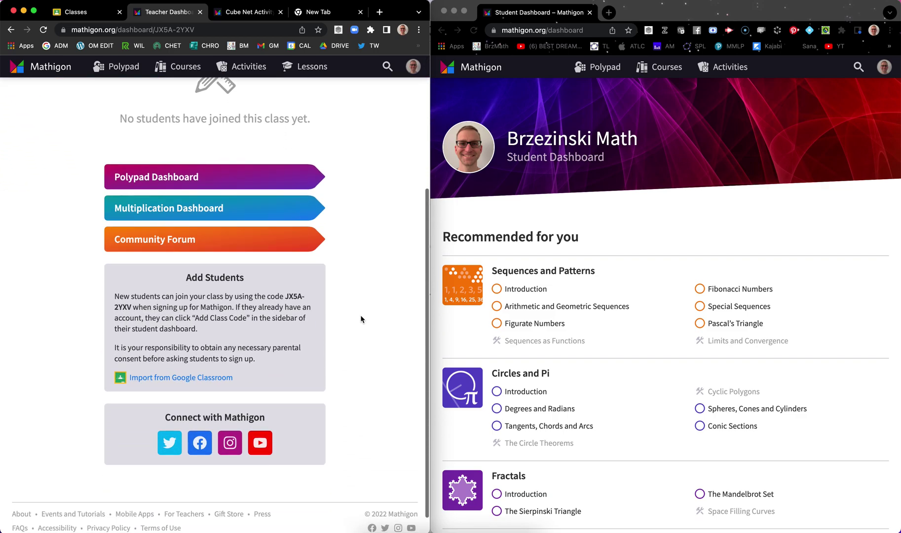
{"action": "scroll", "coordinate": [362, 319], "scroll_direction": "down", "scroll_amount": 1}
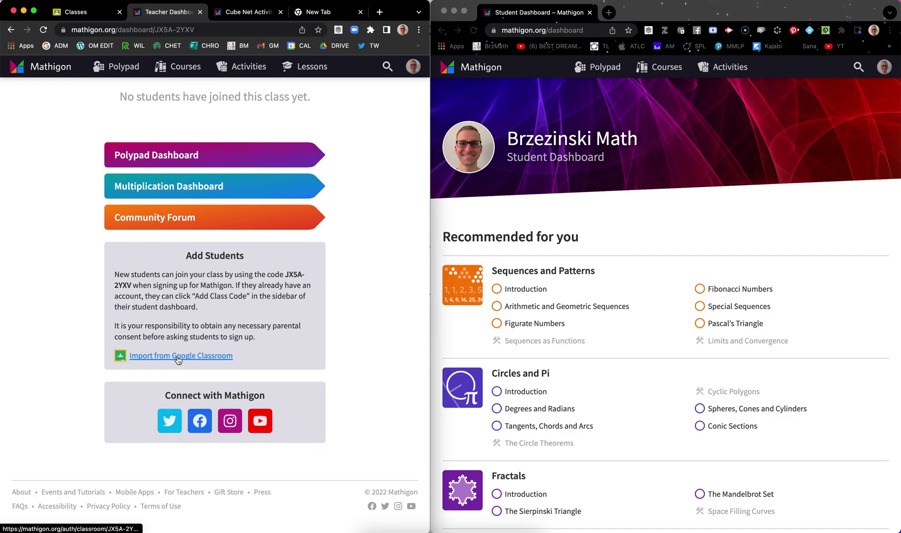
- Import the Sample Class roster from Google Classroom using the first Google account
{"action": "left_click", "coordinate": [177, 356]}
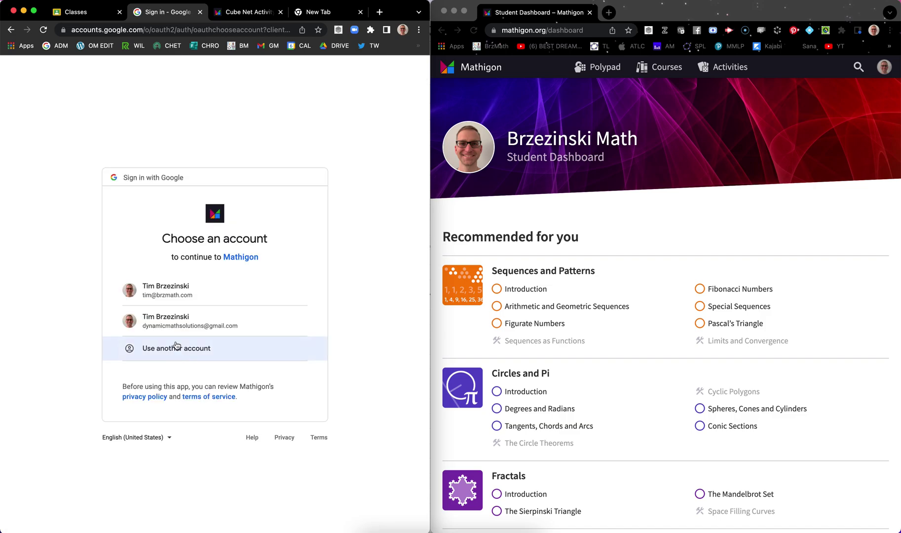
{"action": "left_click", "coordinate": [175, 290]}
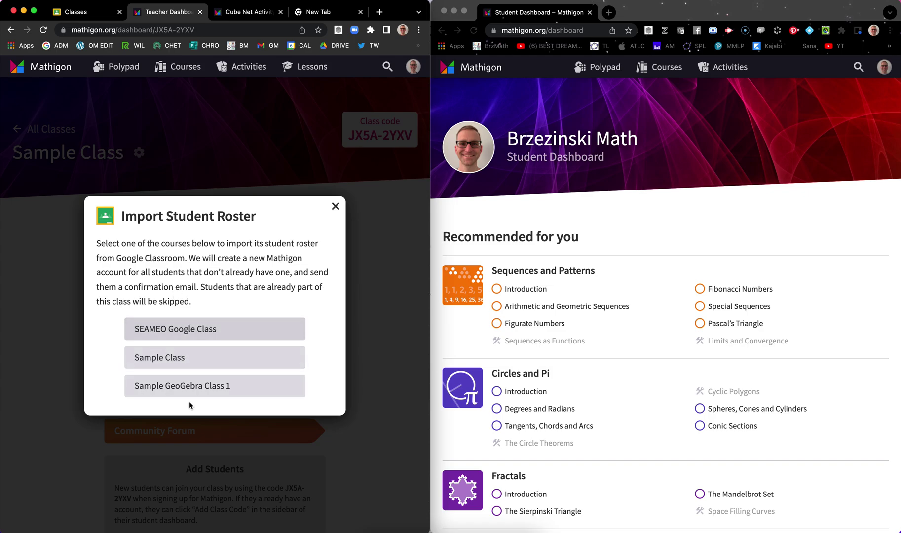
{"action": "left_click", "coordinate": [81, 12]}
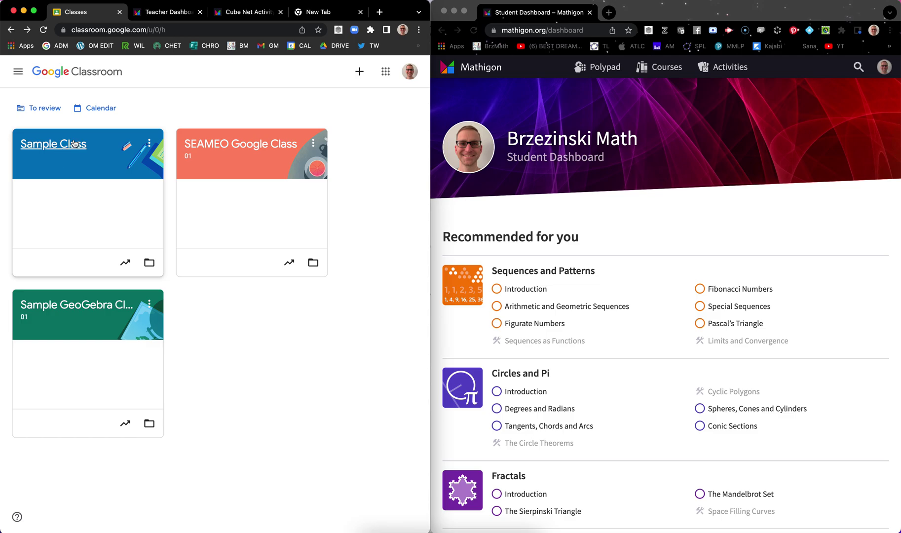
{"action": "left_click", "coordinate": [174, 14]}
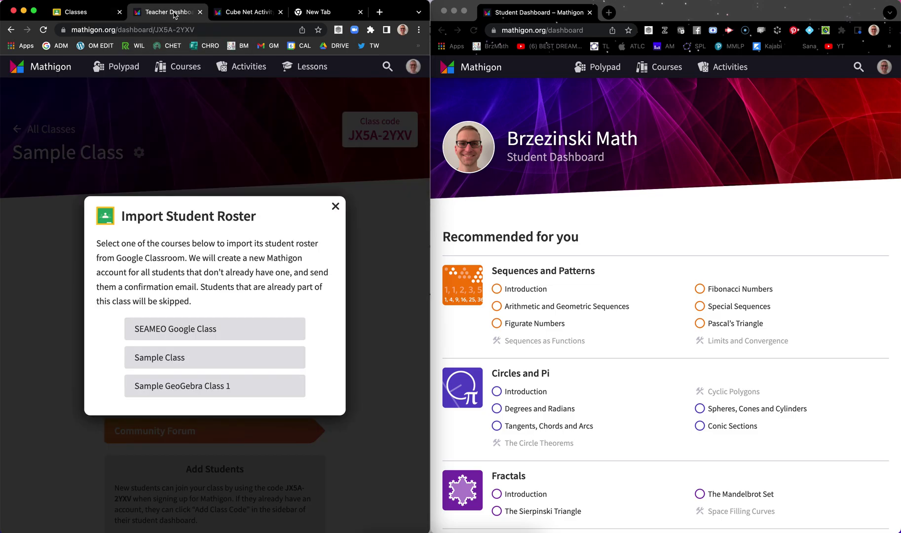
{"action": "left_click", "coordinate": [193, 360]}
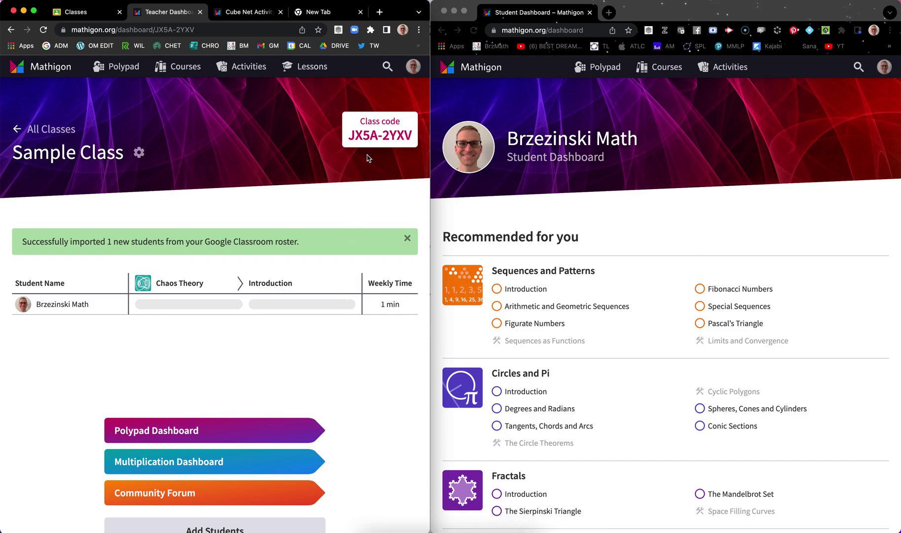
{"action": "left_click_drag", "start_coordinate": [350, 136], "coordinate": [412, 138]}
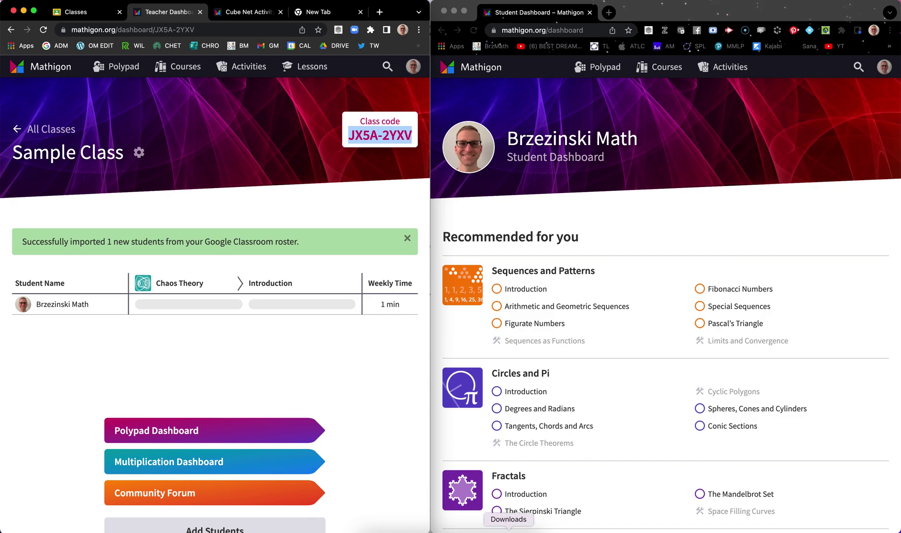
{"action": "left_click", "coordinate": [527, 527]}
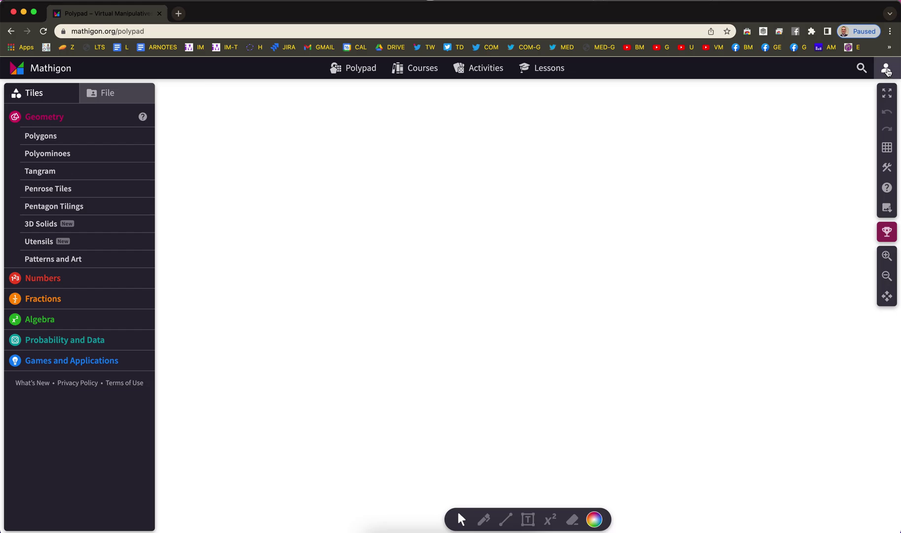
{"action": "left_click", "coordinate": [888, 69]}
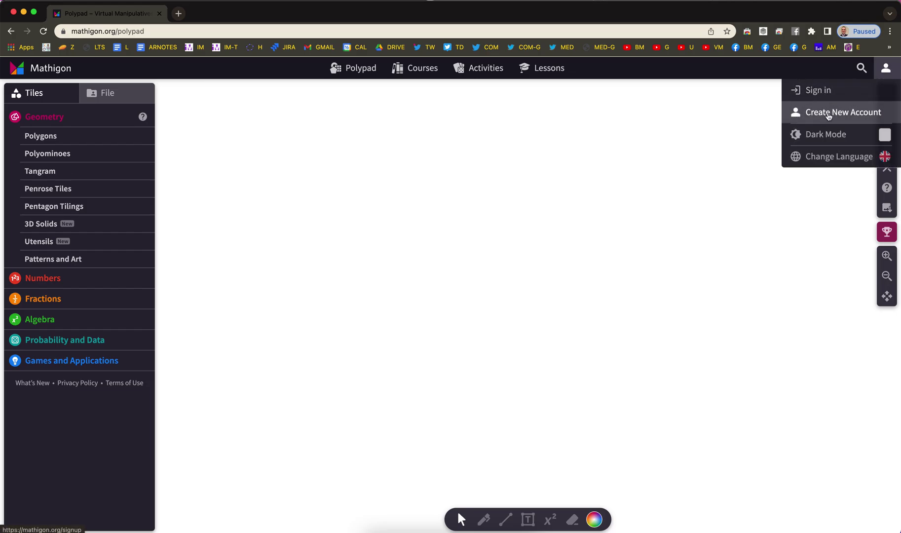
{"action": "left_click", "coordinate": [821, 112]}
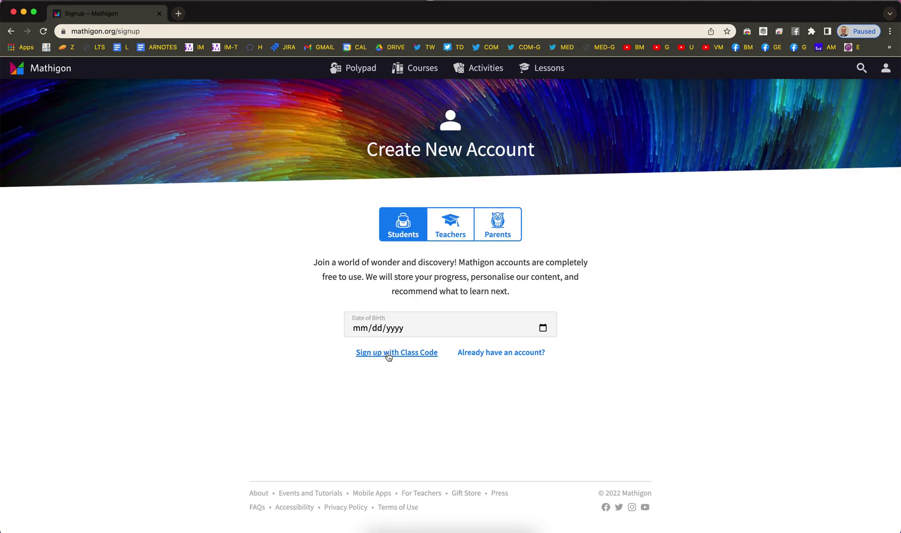
- Sign up with the class code and date of birth through Google, submitting the password
{"action": "left_click", "coordinate": [399, 353]}
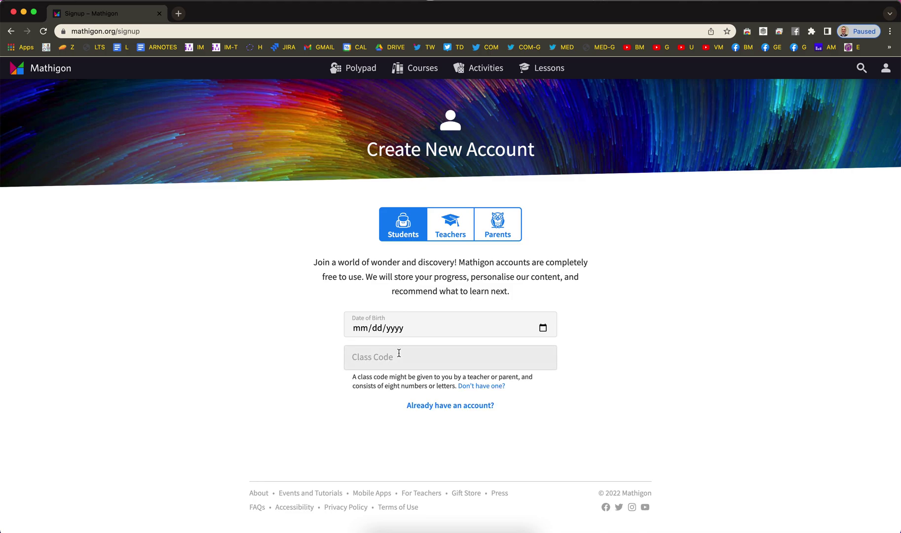
{"action": "left_click", "coordinate": [398, 359]}
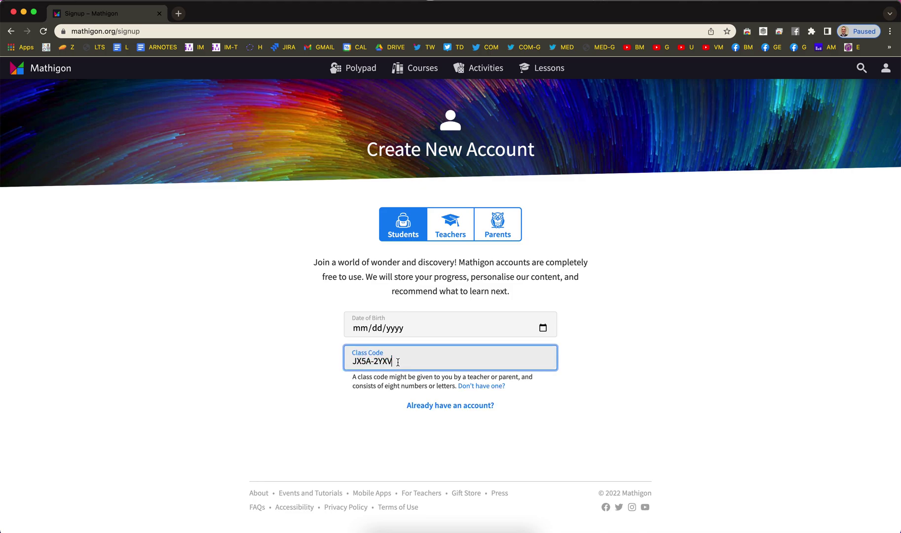
{"action": "left_click", "coordinate": [366, 328]}
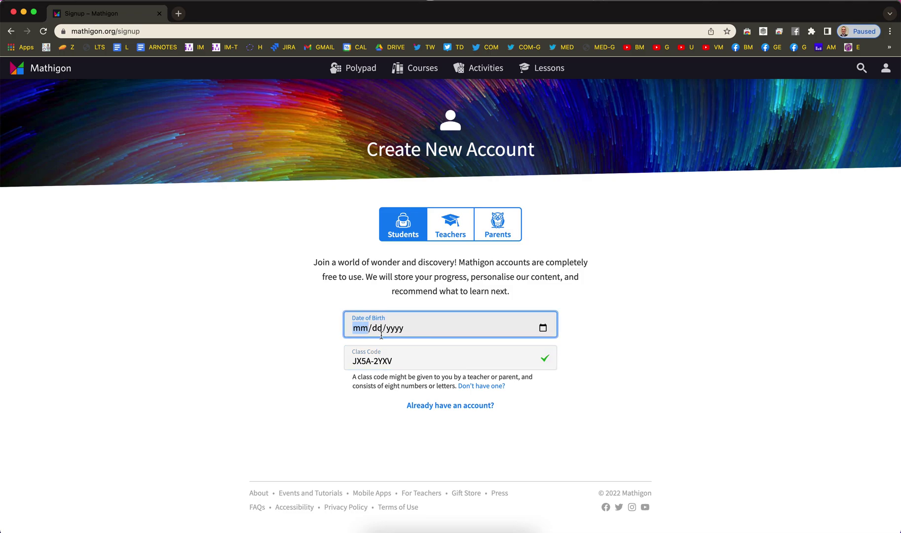
{"action": "type", "text": "01/01/"}
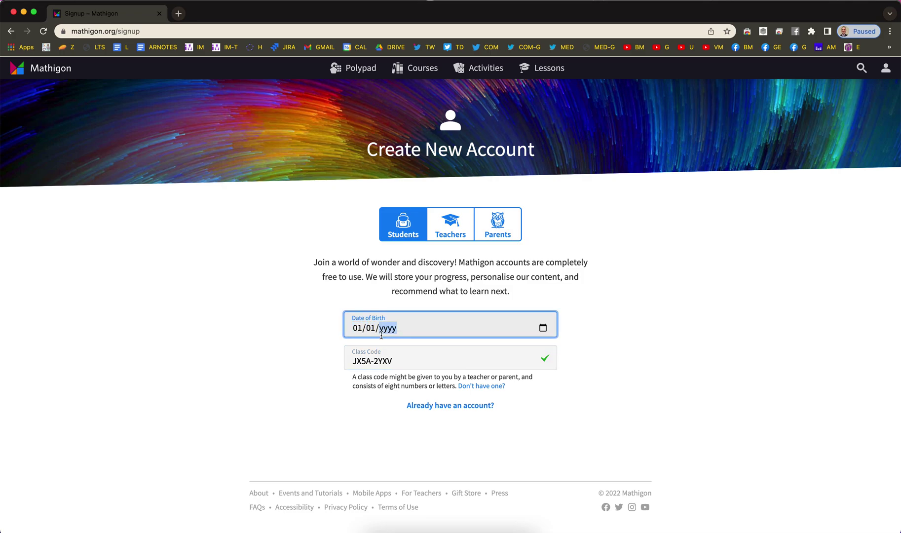
{"action": "type", "text": "200"}
{"action": "type", "text": "4"}
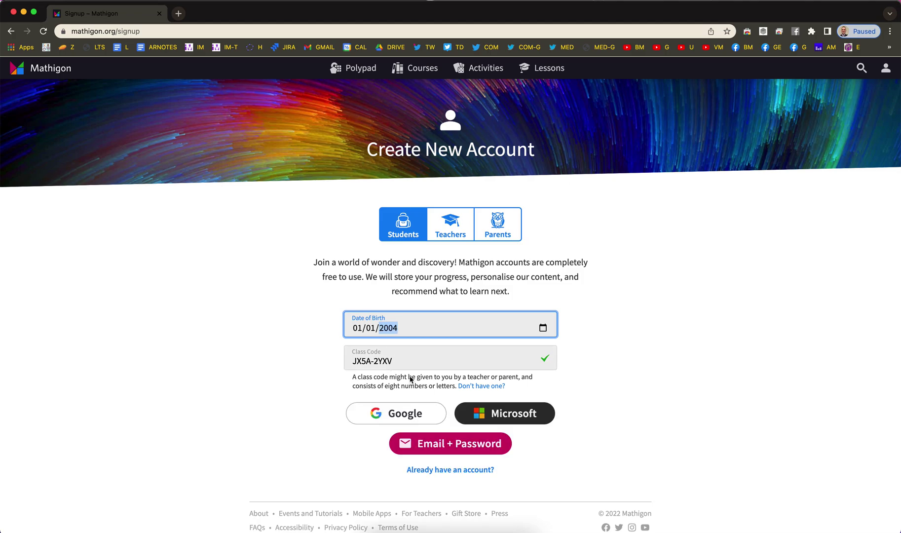
{"action": "left_click", "coordinate": [409, 415]}
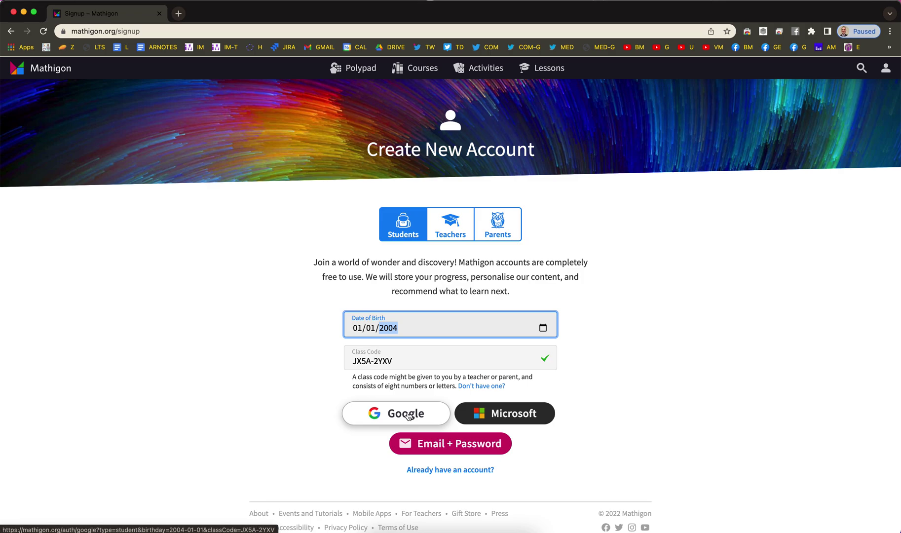
{"action": "left_click", "coordinate": [402, 280]}
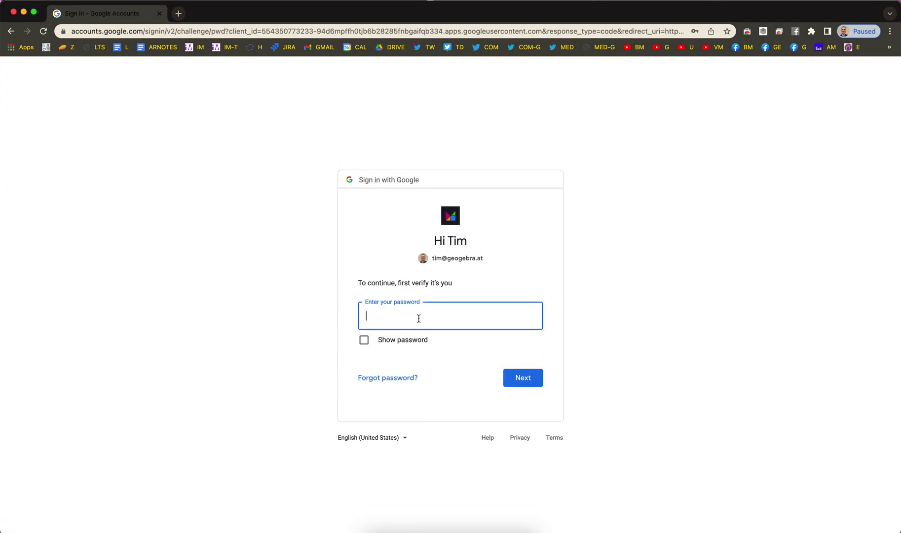
{"action": "type", "text": "••••••••••"}
{"action": "type", "text": "•"}
{"action": "key", "text": "Return"}
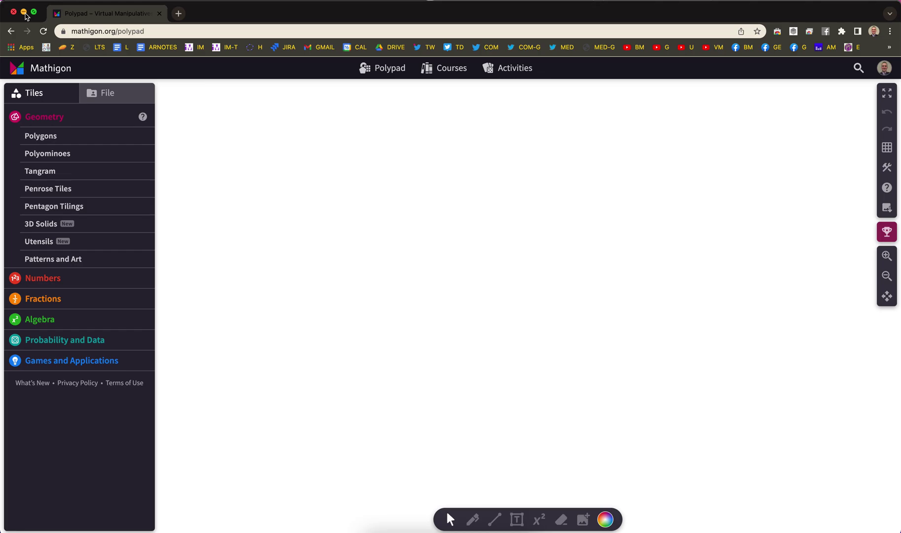
- Hide the student window, refresh the roster to show the new student, and open Cube Net Activity
{"action": "left_click", "coordinate": [23, 13]}
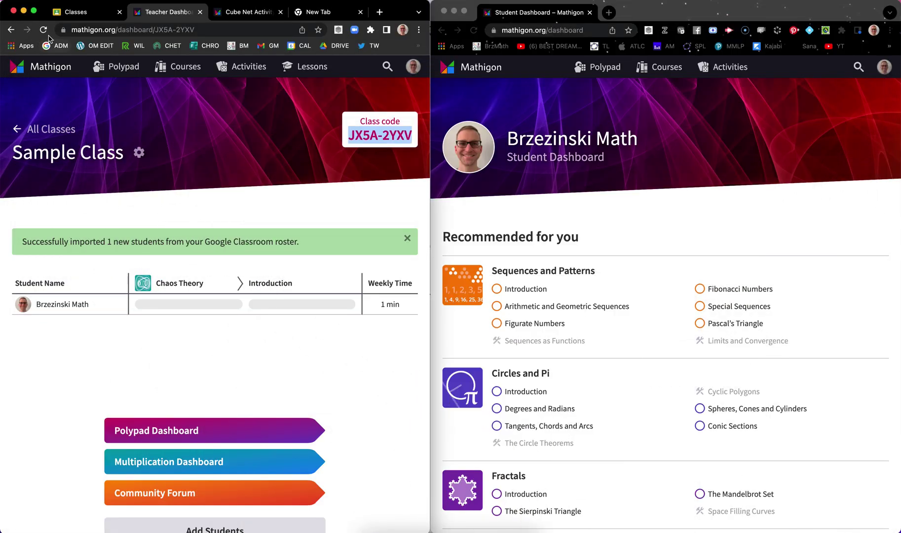
{"action": "left_click", "coordinate": [44, 30]}
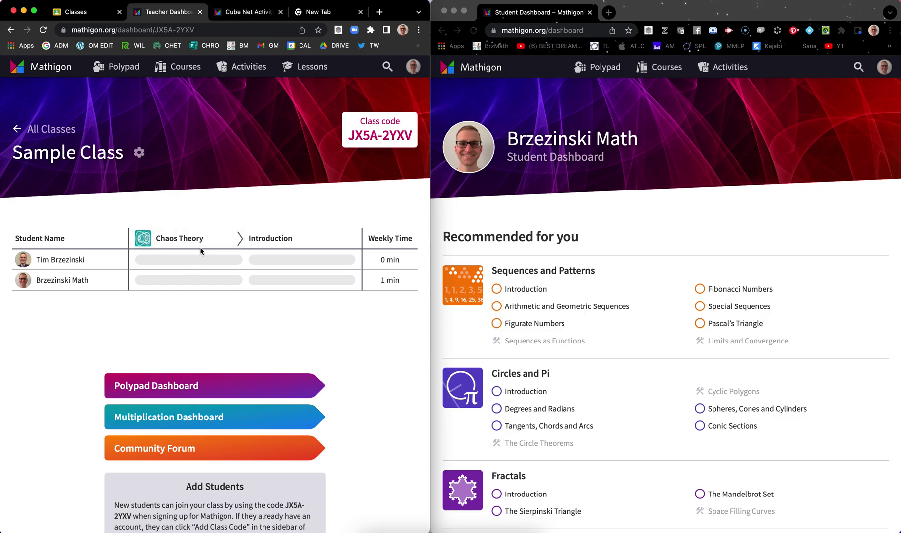
{"action": "left_click", "coordinate": [251, 12]}
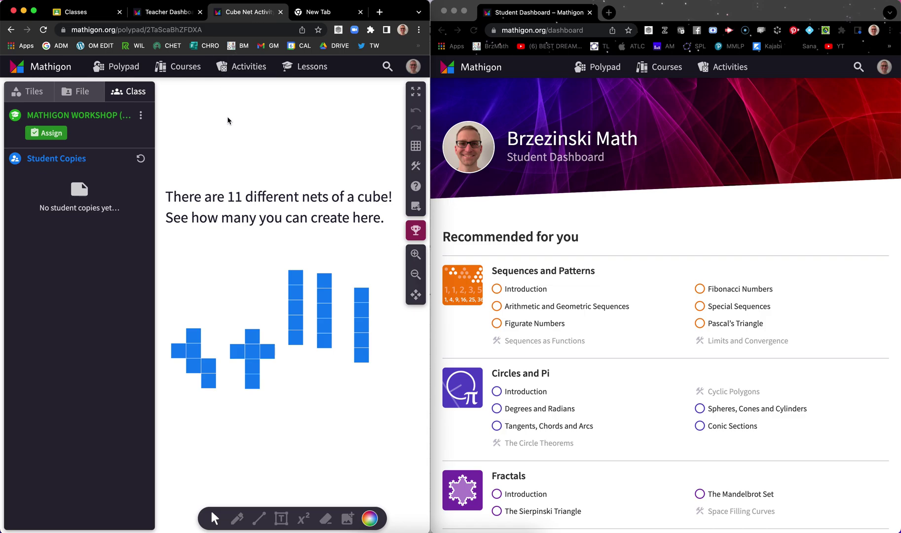
- Reload the activity page and look through the file details and tile panels
{"action": "left_click", "coordinate": [206, 30]}
{"action": "key", "text": "Return"}
{"action": "left_click", "coordinate": [81, 91]}
{"action": "left_click", "coordinate": [34, 92]}
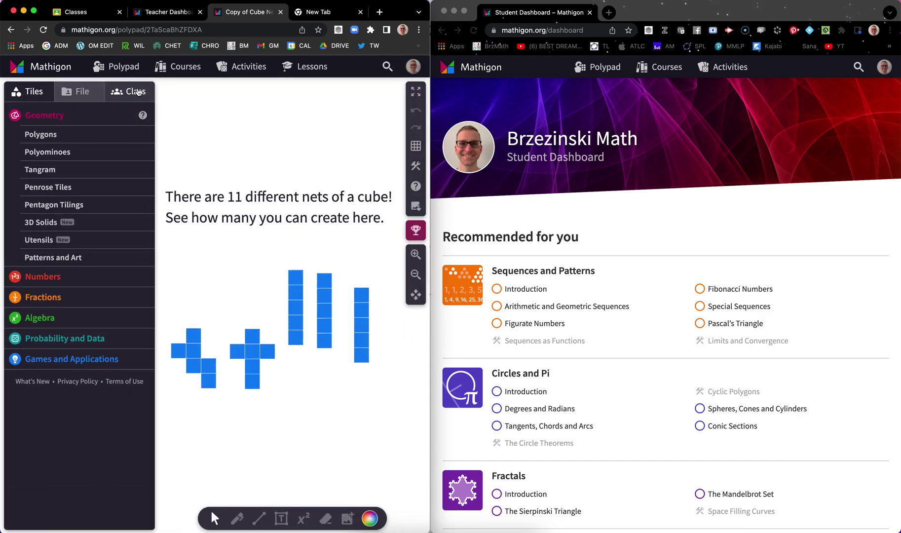
- Assign the cube-net Polypad to Sample Class, then open Polypad in the student's window
{"action": "left_click", "coordinate": [140, 93]}
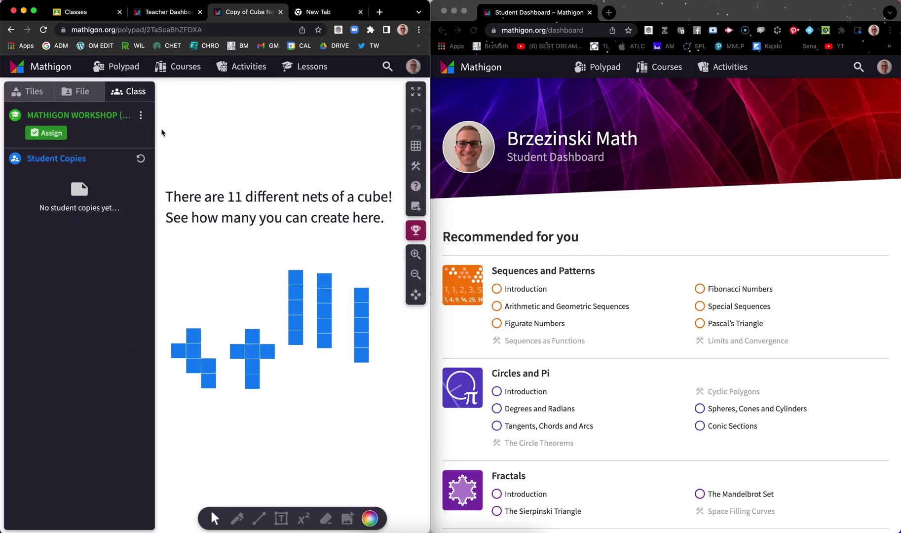
{"action": "left_click", "coordinate": [215, 236]}
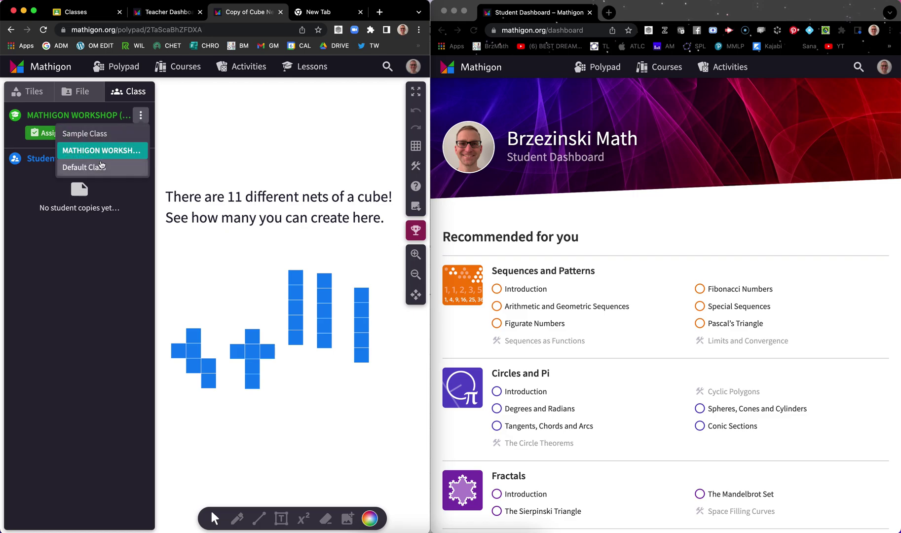
{"action": "left_click", "coordinate": [92, 133]}
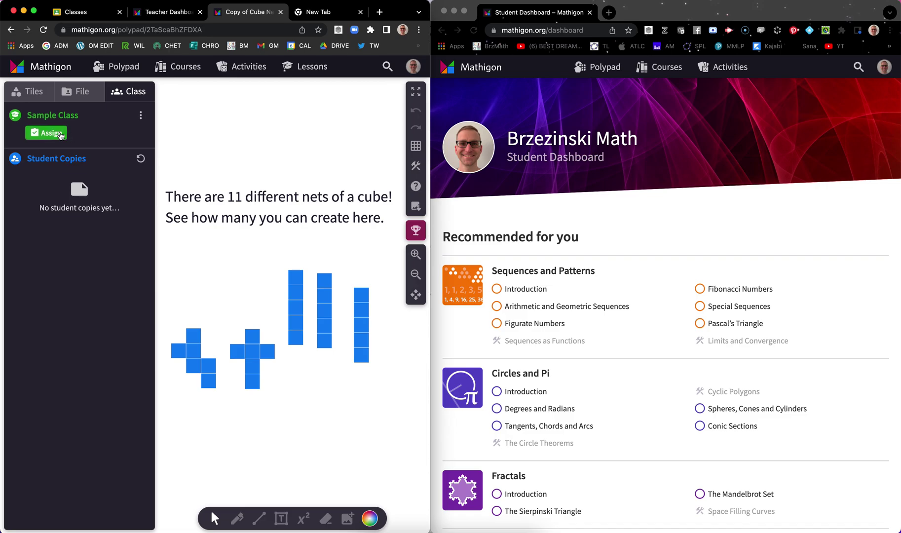
{"action": "left_click", "coordinate": [51, 133]}
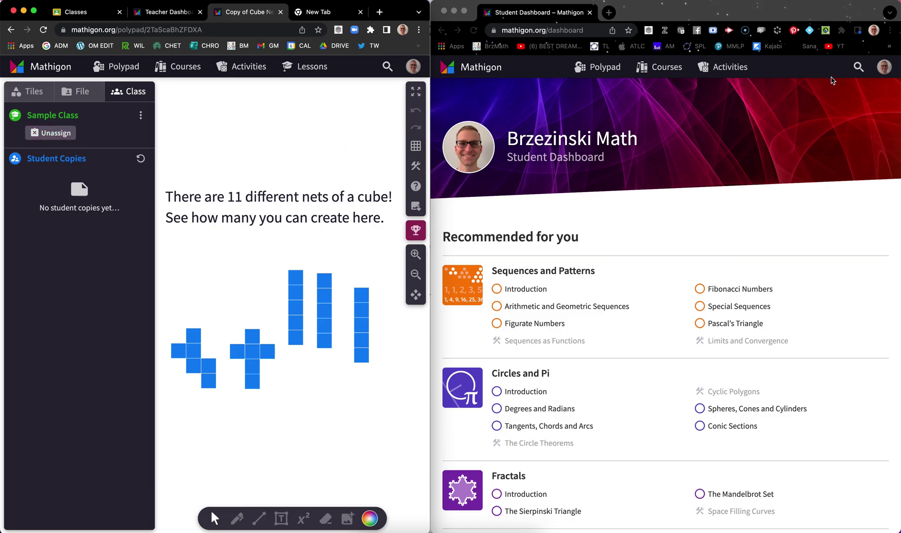
{"action": "left_click", "coordinate": [594, 73]}
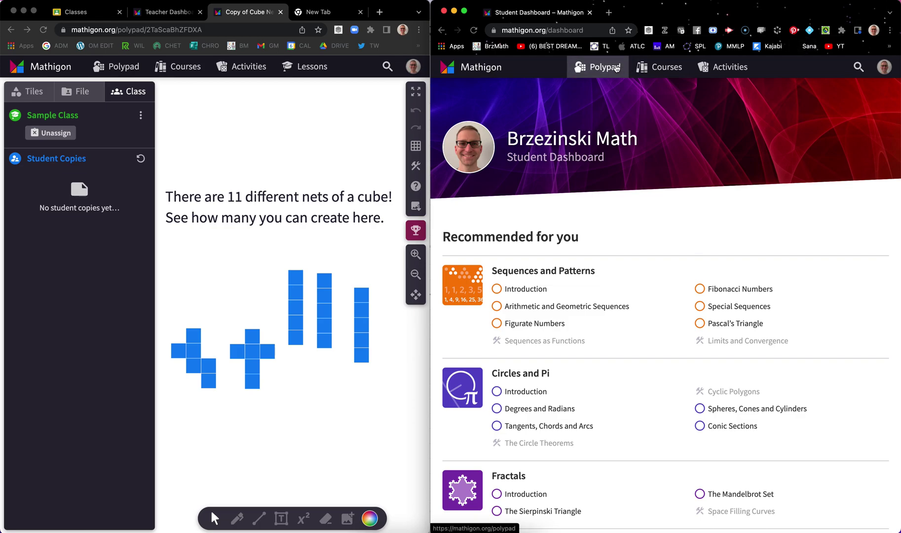
{"action": "left_click", "coordinate": [614, 69]}
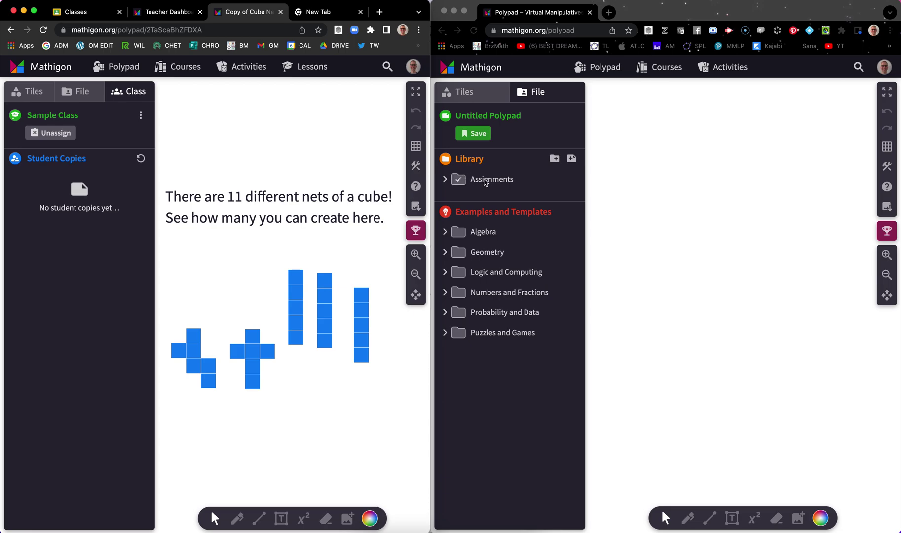
- Open Copy of Cube Net Activity from the student's Assignments folder
{"action": "left_click", "coordinate": [485, 179]}
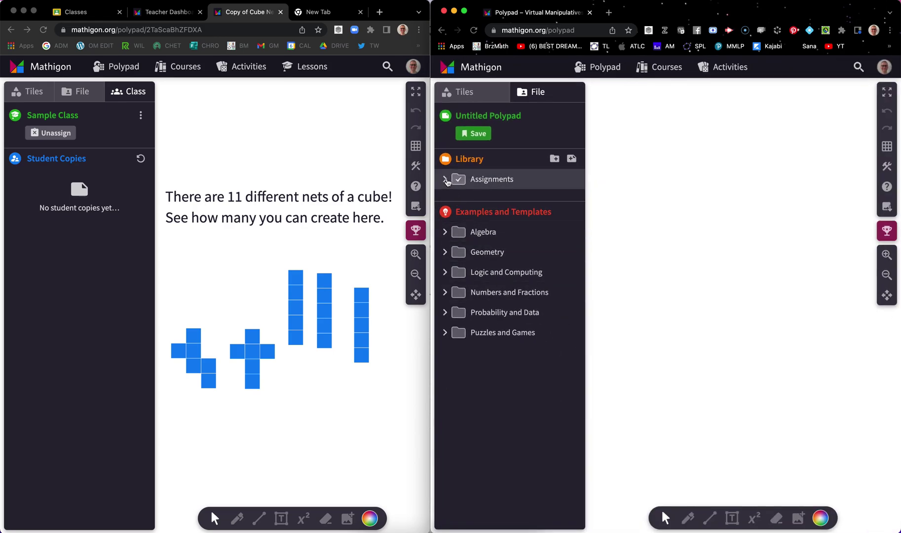
{"action": "left_click", "coordinate": [446, 179]}
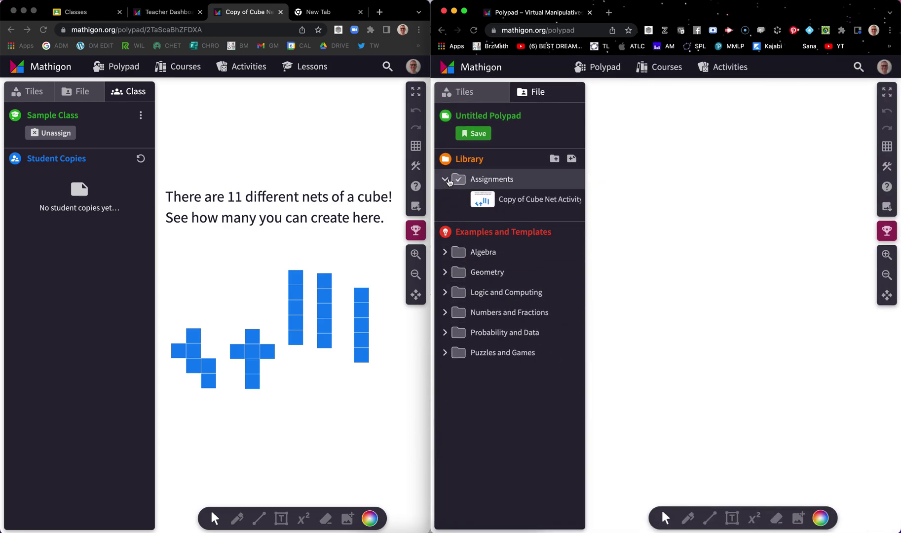
{"action": "mouse_move", "coordinate": [525, 199]}
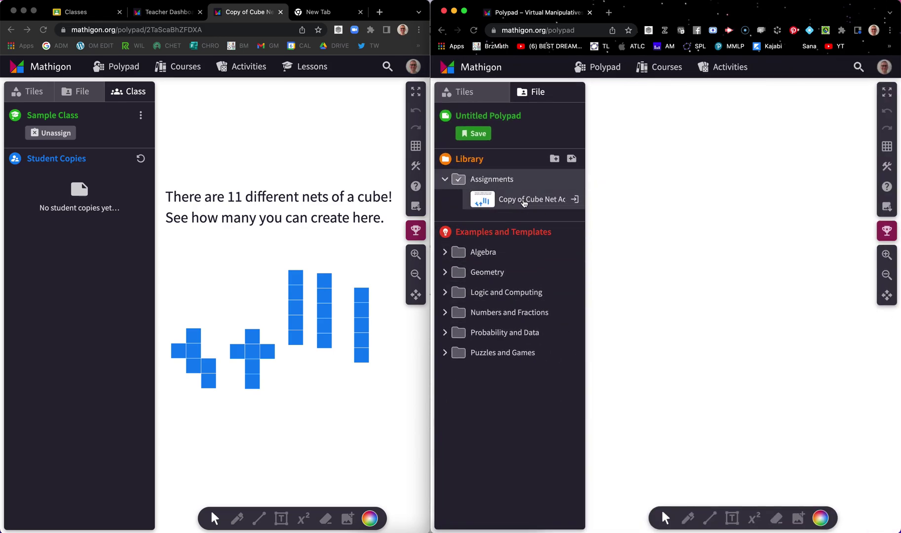
{"action": "left_click", "coordinate": [574, 199]}
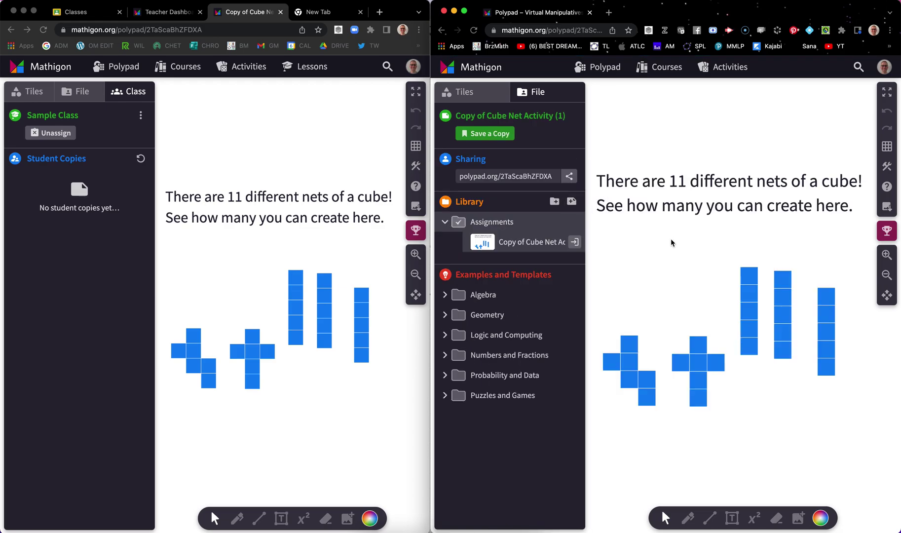
- Fold the leftmost and cross-shaped nets into cubes and tilt them to view in 3D
{"action": "left_click_drag", "start_coordinate": [665, 418], "coordinate": [604, 328]}
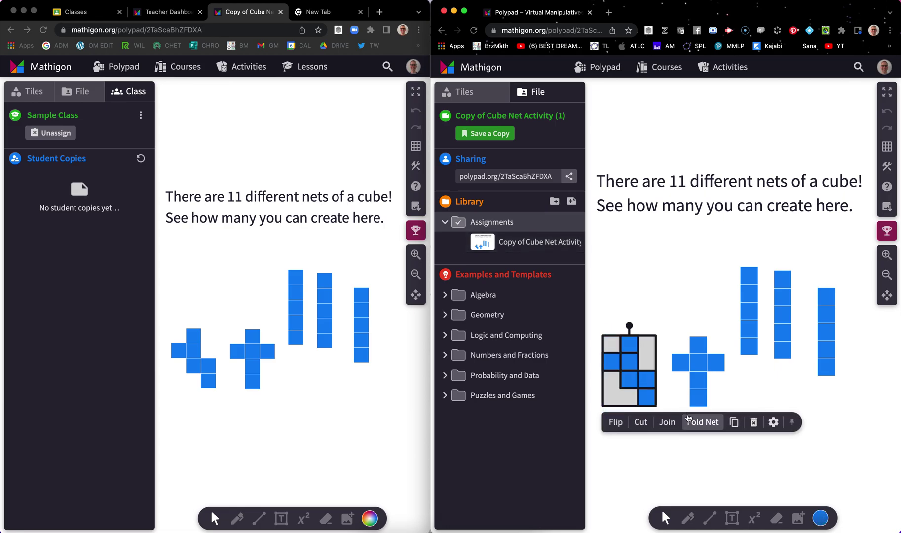
{"action": "left_click", "coordinate": [703, 422]}
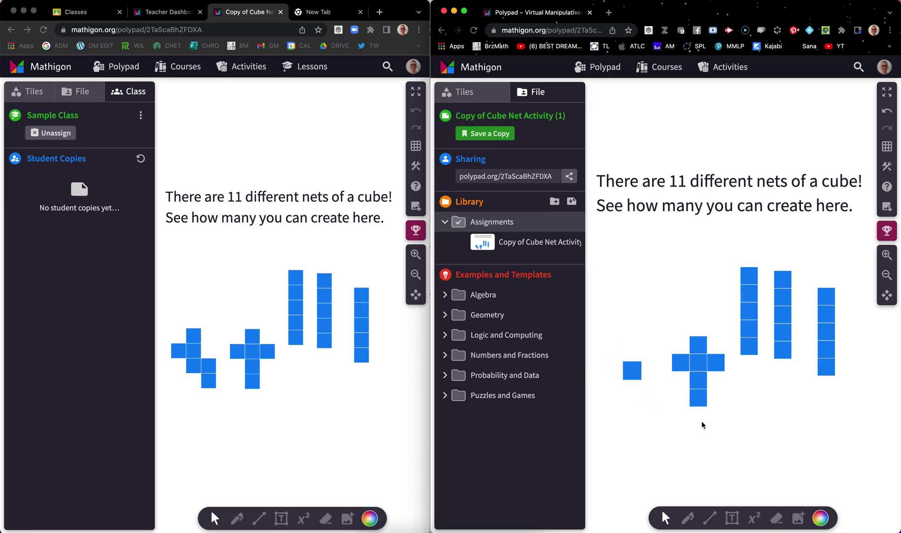
{"action": "left_click_drag", "start_coordinate": [642, 313], "coordinate": [730, 412]}
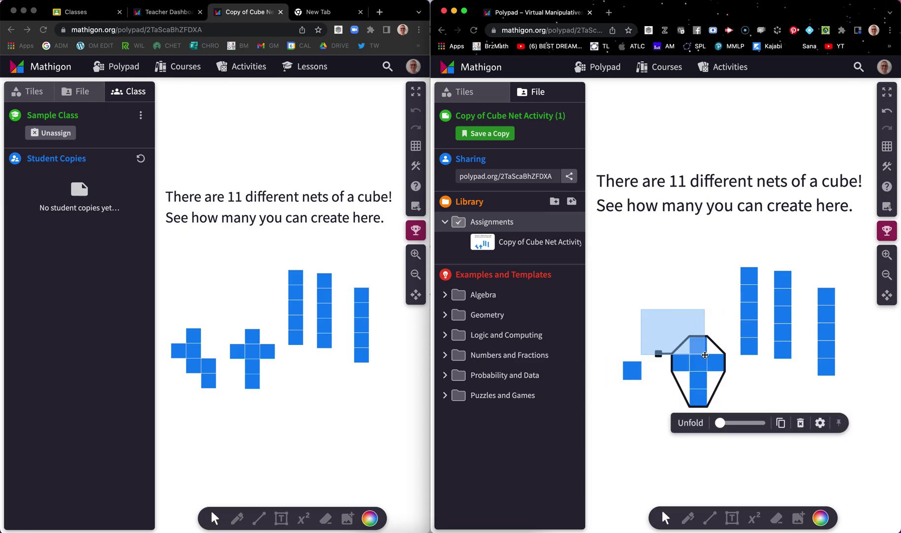
{"action": "left_click", "coordinate": [662, 299]}
{"action": "left_click", "coordinate": [699, 380]}
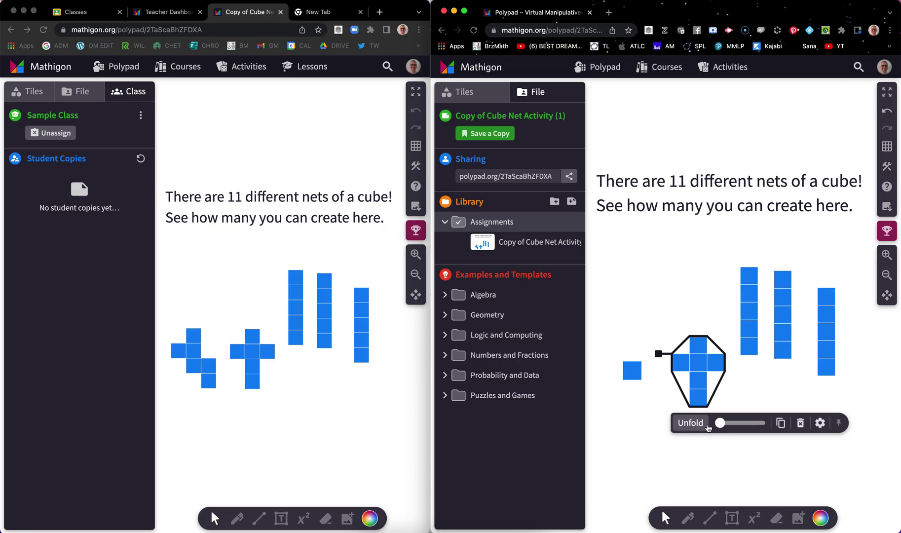
{"action": "left_click_drag", "start_coordinate": [720, 423], "coordinate": [746, 423]}
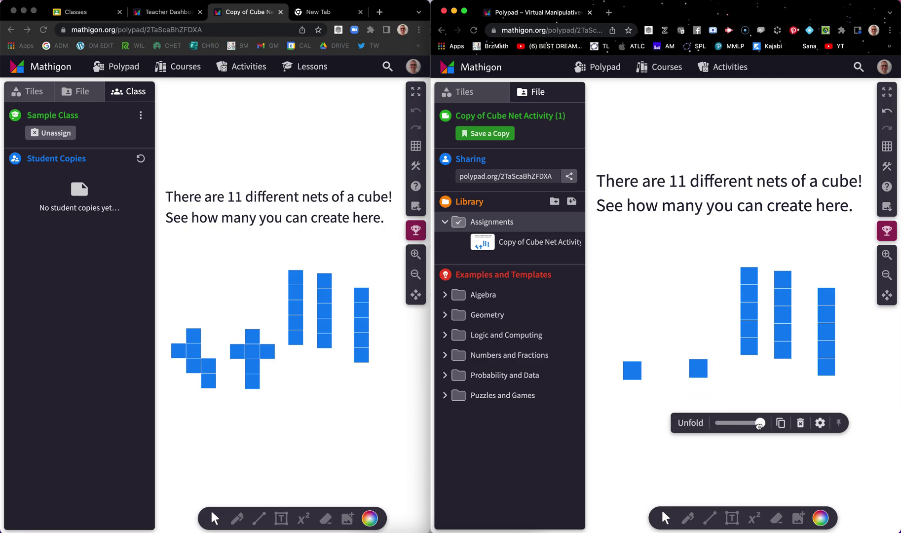
{"action": "left_click_drag", "start_coordinate": [690, 370], "coordinate": [680, 379]}
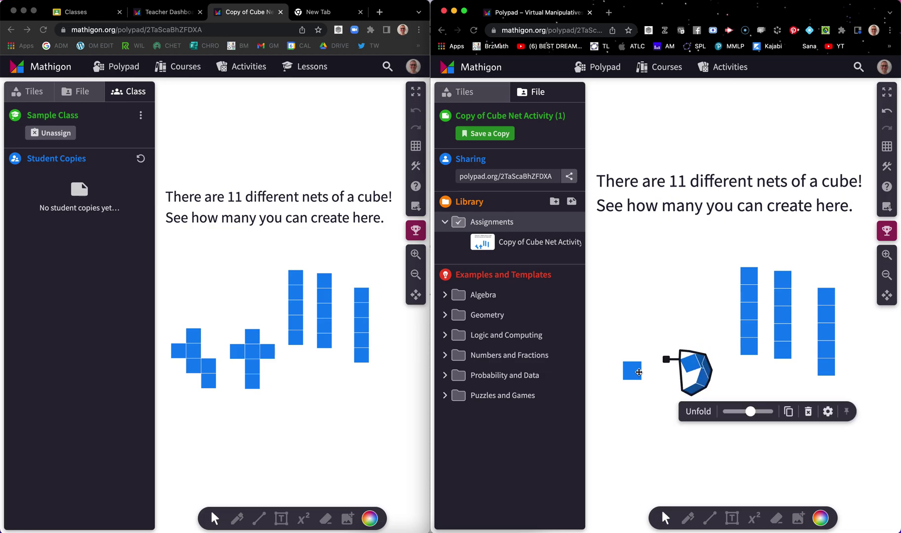
- Partly unfold the first cube and move the tall column net left, nearer the text
{"action": "left_click", "coordinate": [632, 371]}
{"action": "left_click_drag", "start_coordinate": [710, 395], "coordinate": [690, 397]}
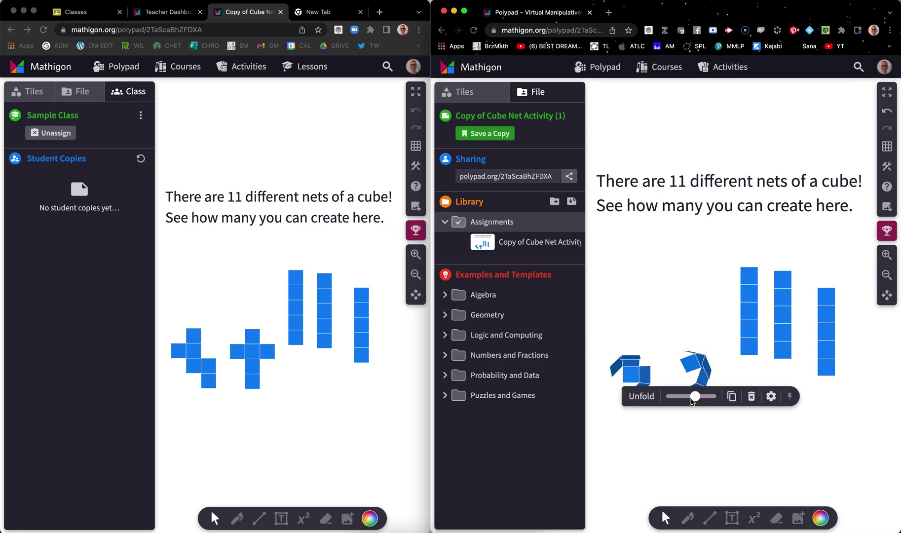
{"action": "left_click", "coordinate": [665, 330]}
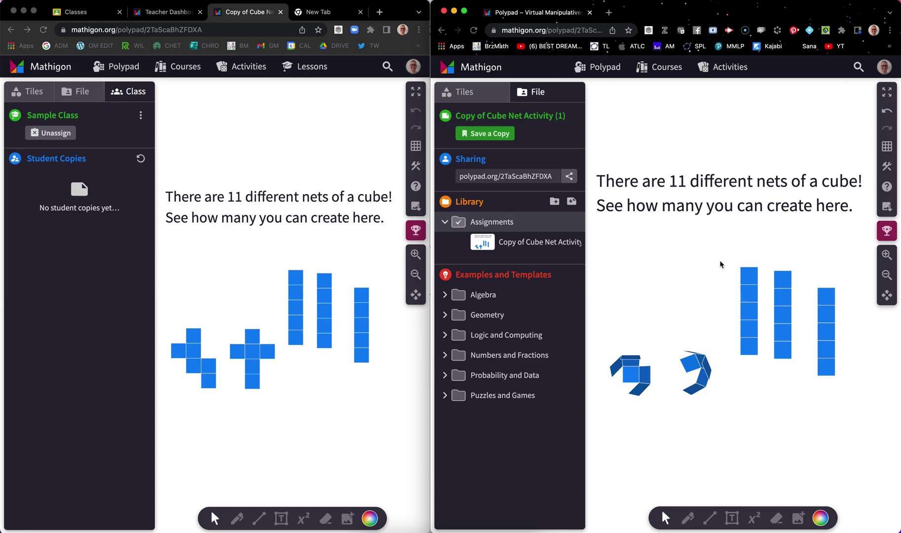
{"action": "left_click", "coordinate": [750, 330]}
{"action": "left_click_drag", "start_coordinate": [750, 335], "coordinate": [645, 295]}
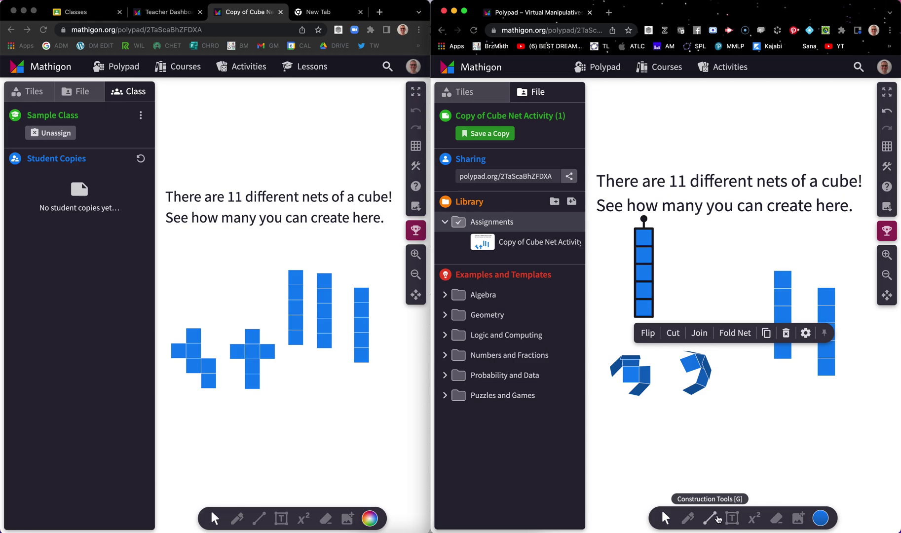
- Handwrite 'hello' with the pen above the activity text
{"action": "left_click", "coordinate": [690, 519]}
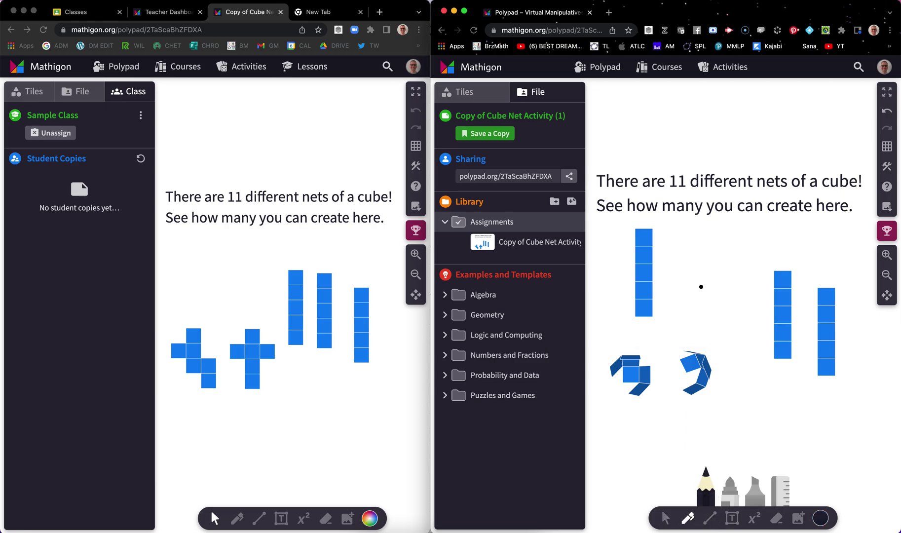
{"action": "mouse_move", "coordinate": [652, 111]}
{"action": "left_mouse_down"}
{"action": "mouse_move", "coordinate": [675, 156]}
{"action": "mouse_move", "coordinate": [699, 161]}
{"action": "left_mouse_up"}
{"action": "mouse_move", "coordinate": [703, 119]}
{"action": "left_mouse_down"}
{"action": "mouse_move", "coordinate": [703, 151]}
{"action": "mouse_move", "coordinate": [741, 141]}
{"action": "left_mouse_up"}
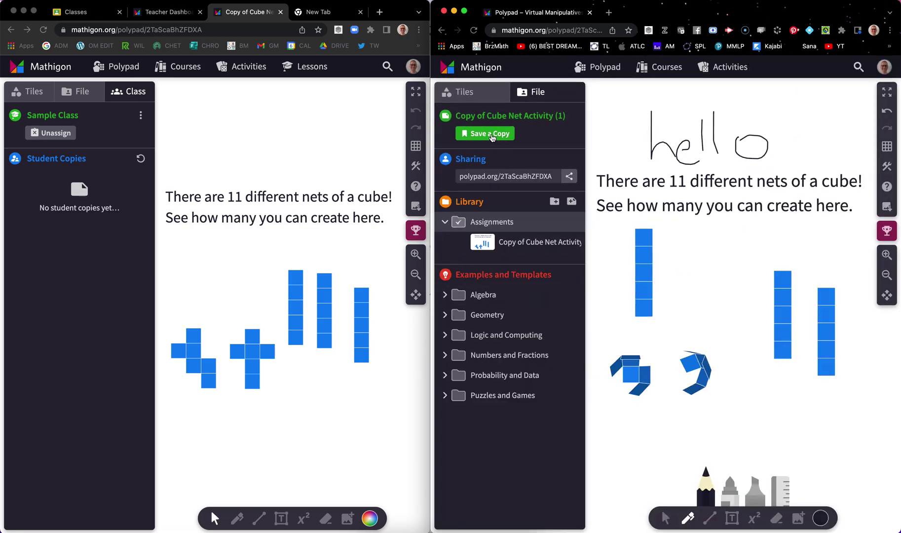
- Save the student's hello copy and refresh the teacher's Student Copies list
{"action": "left_click", "coordinate": [492, 133]}
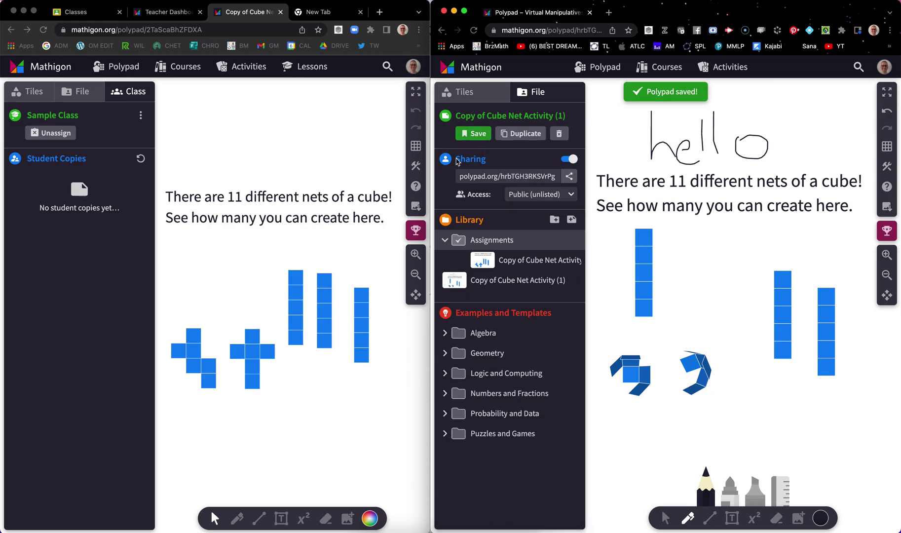
{"action": "left_click", "coordinate": [141, 159]}
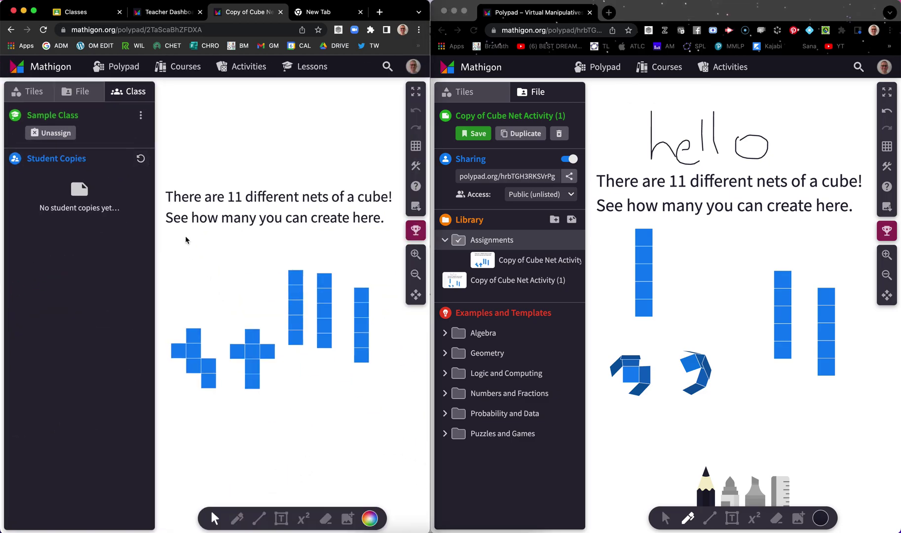
{"action": "left_click", "coordinate": [140, 158]}
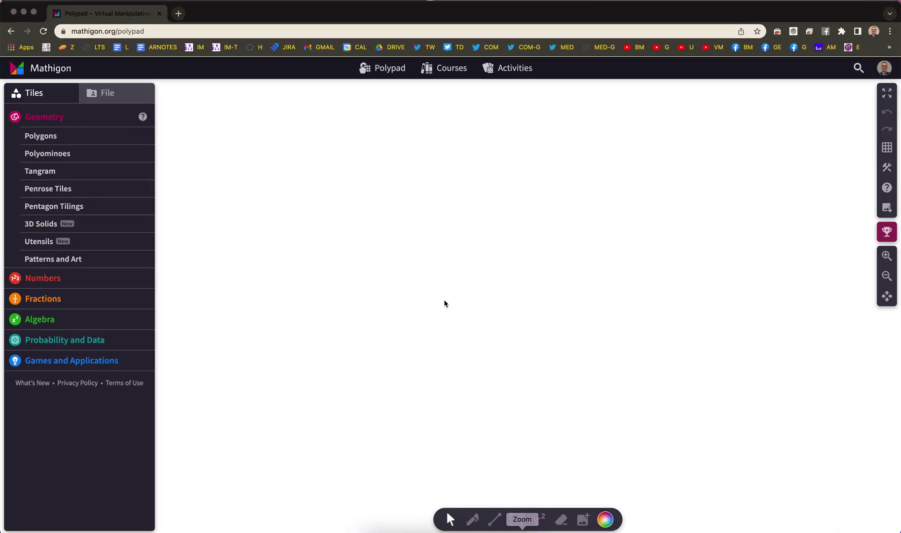
- Reload the page and open the cube-net assignment from Library > Assignments
{"action": "left_click", "coordinate": [100, 92]}
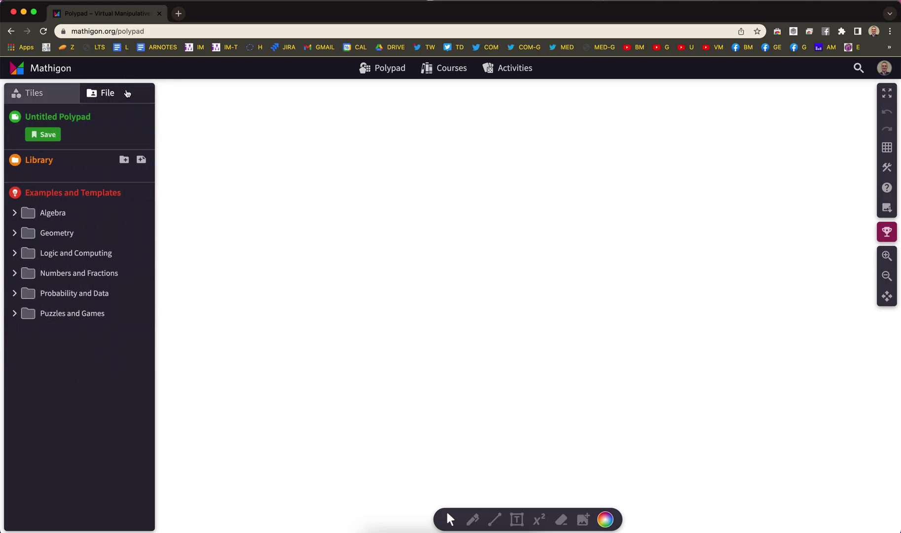
{"action": "left_click", "coordinate": [157, 31]}
{"action": "key", "text": "Return"}
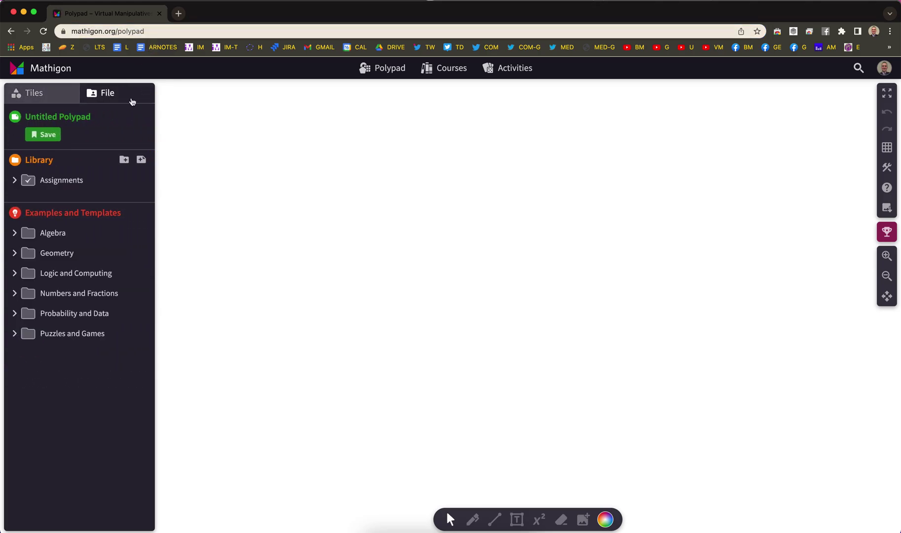
{"action": "left_click", "coordinate": [14, 180]}
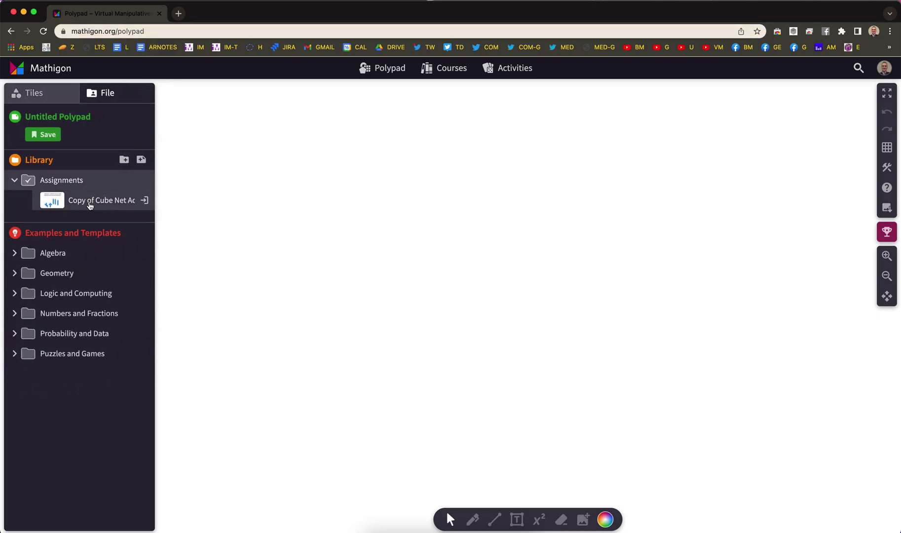
{"action": "left_click", "coordinate": [144, 201]}
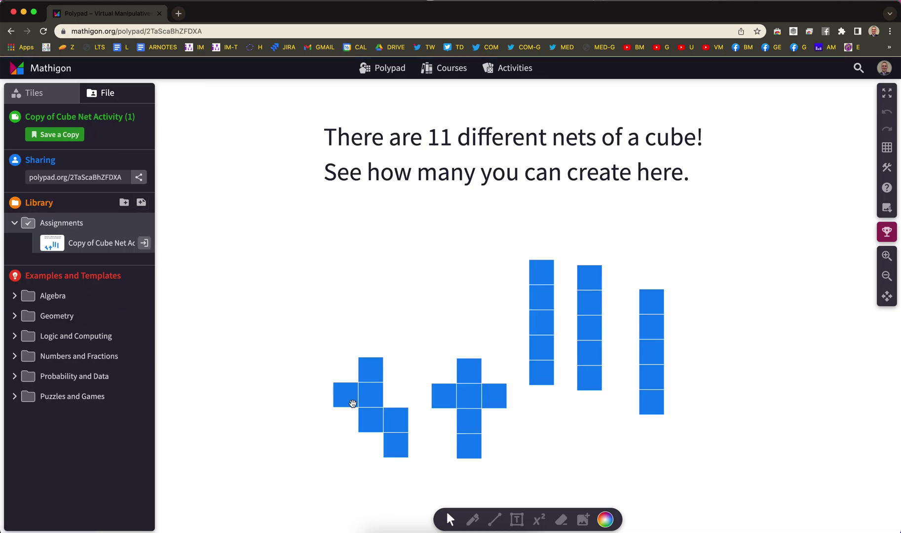
- Nudge the net board two steps to the left
{"action": "left_click_drag", "start_coordinate": [274, 340], "coordinate": [347, 416]}
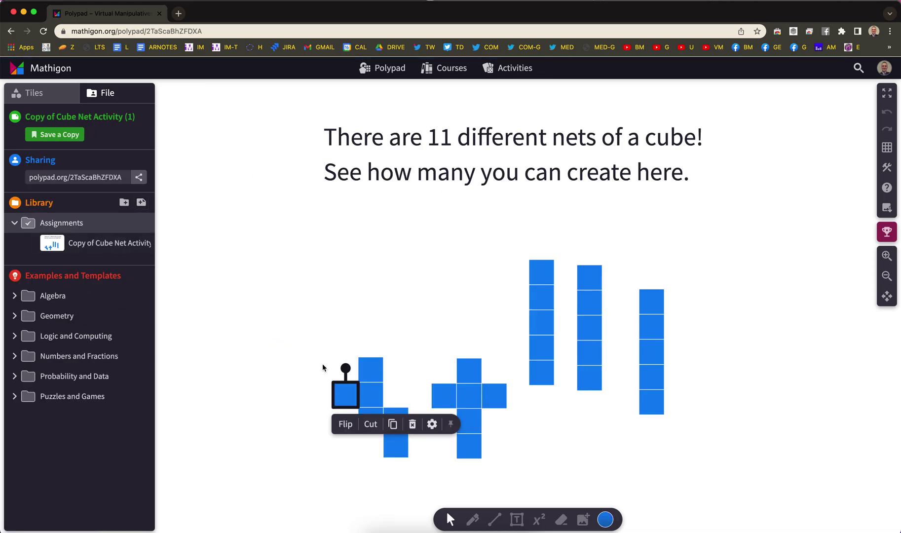
{"action": "left_click", "coordinate": [305, 340]}
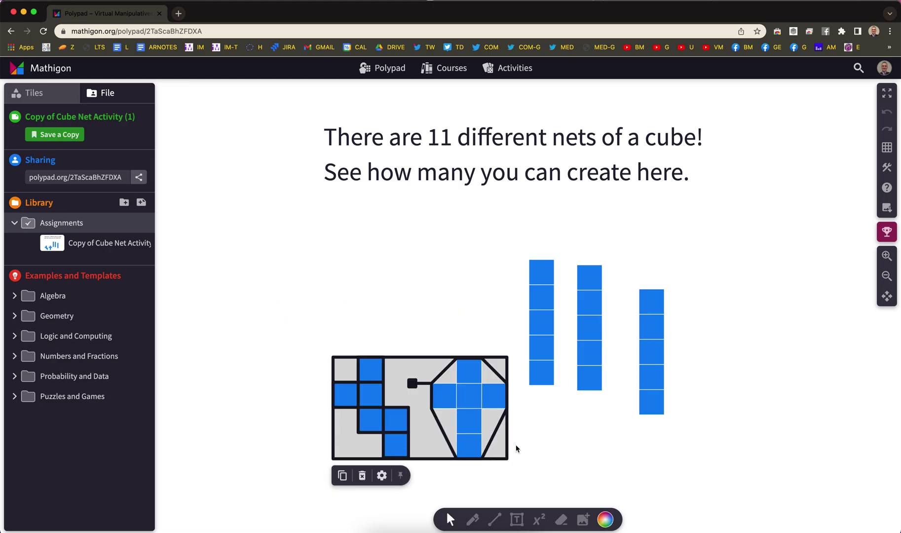
{"action": "key", "text": "Left"}
{"action": "key", "text": "Left"}
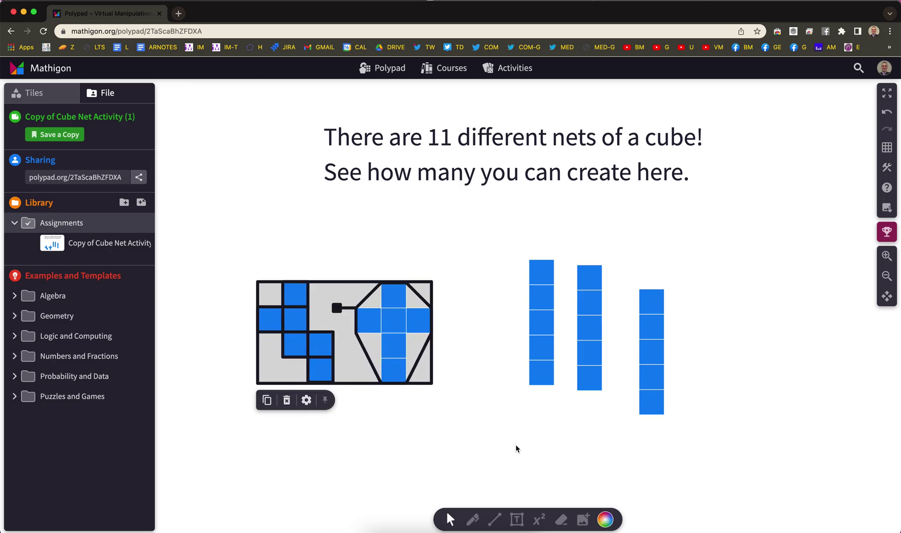
{"action": "key", "text": "Left"}
- Add a blue square over 'See', a green pentagon and a magenta hexagon from Polygons
{"action": "left_click", "coordinate": [34, 92]}
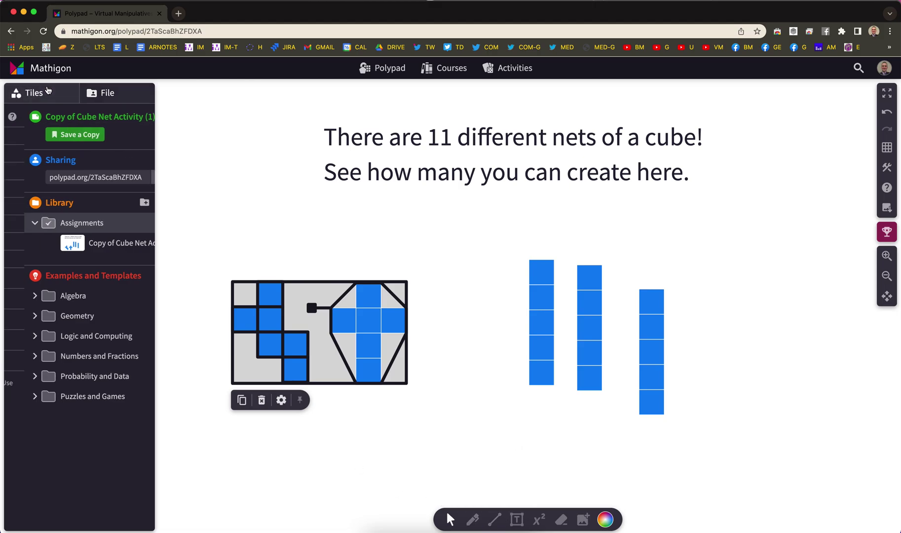
{"action": "left_click", "coordinate": [40, 136]}
{"action": "left_click_drag", "start_coordinate": [85, 168], "coordinate": [340, 174]}
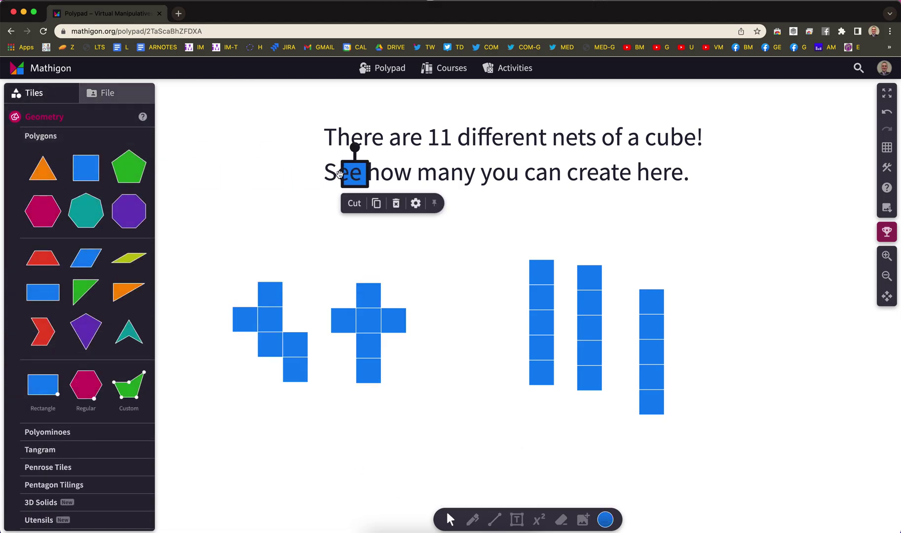
{"action": "left_click_drag", "start_coordinate": [129, 168], "coordinate": [465, 256]}
{"action": "left_click_drag", "start_coordinate": [86, 211], "coordinate": [687, 240]}
{"action": "left_click", "coordinate": [719, 386]}
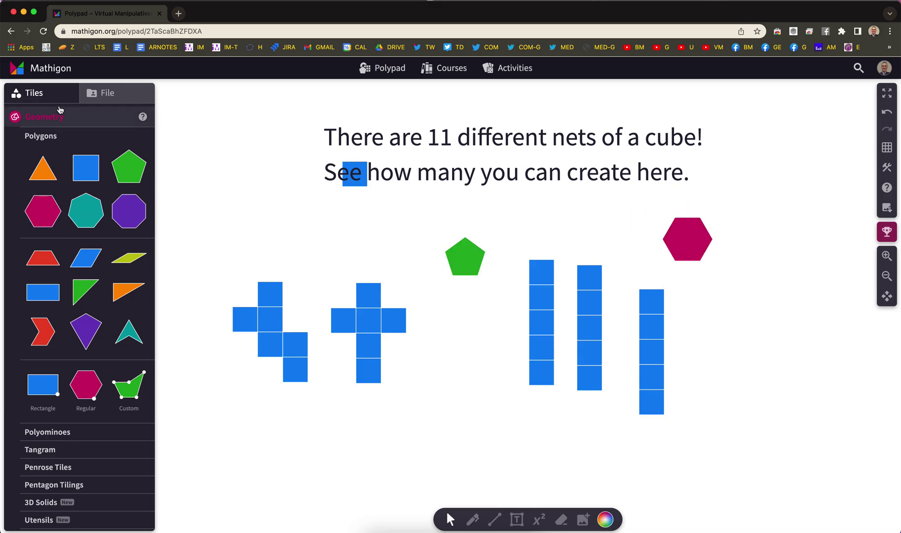
{"action": "left_click", "coordinate": [102, 92]}
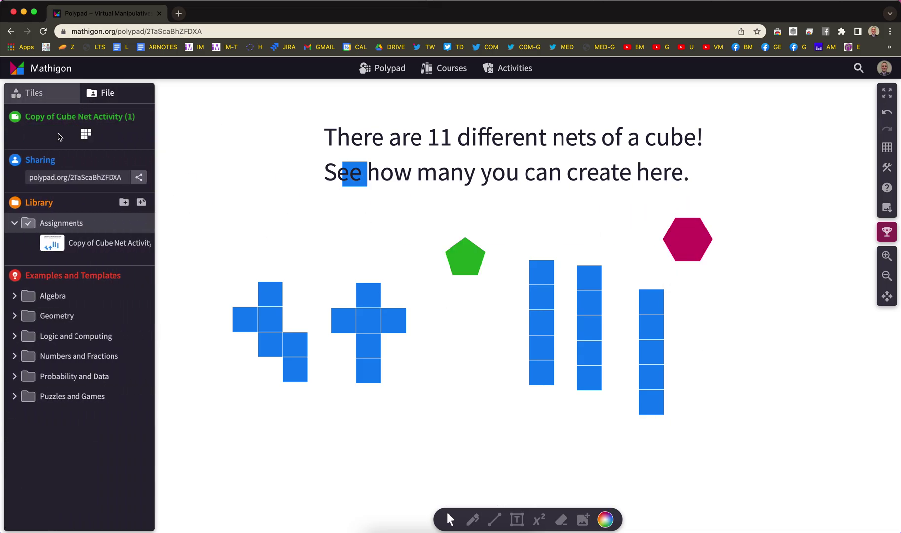
- Save the second student's edited copy with the added square, pentagon and hexagon
{"action": "left_click", "coordinate": [86, 135]}
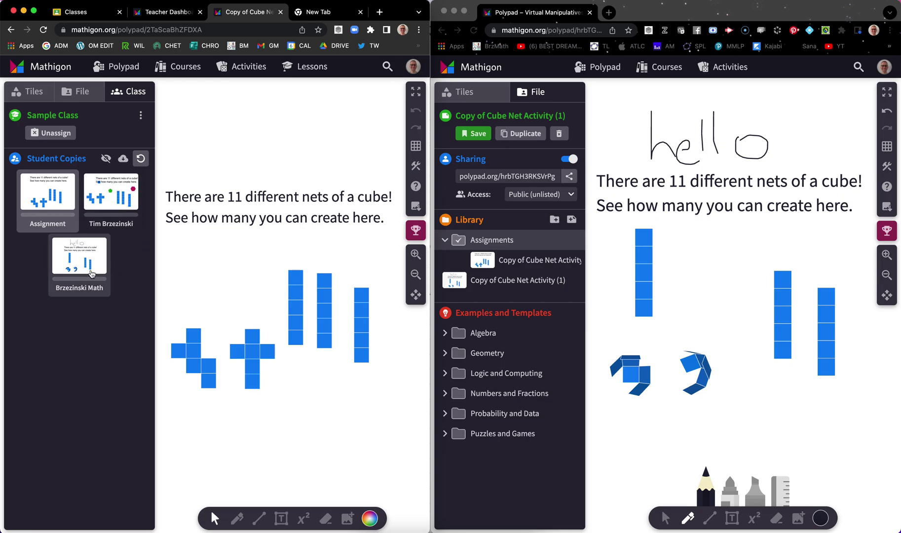
- View both student copies in the teacher window, then start an untitled Polypad for the student
{"action": "left_click", "coordinate": [110, 194]}
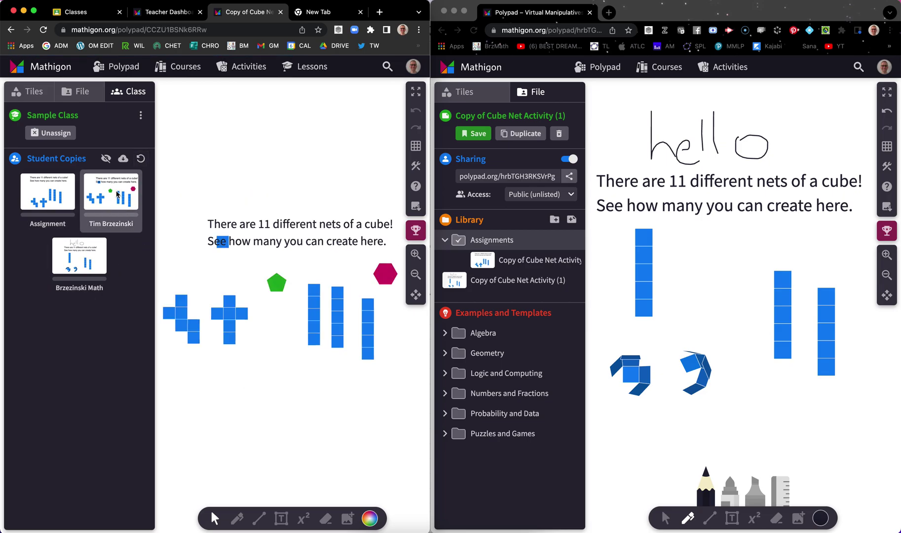
{"action": "left_click", "coordinate": [86, 254]}
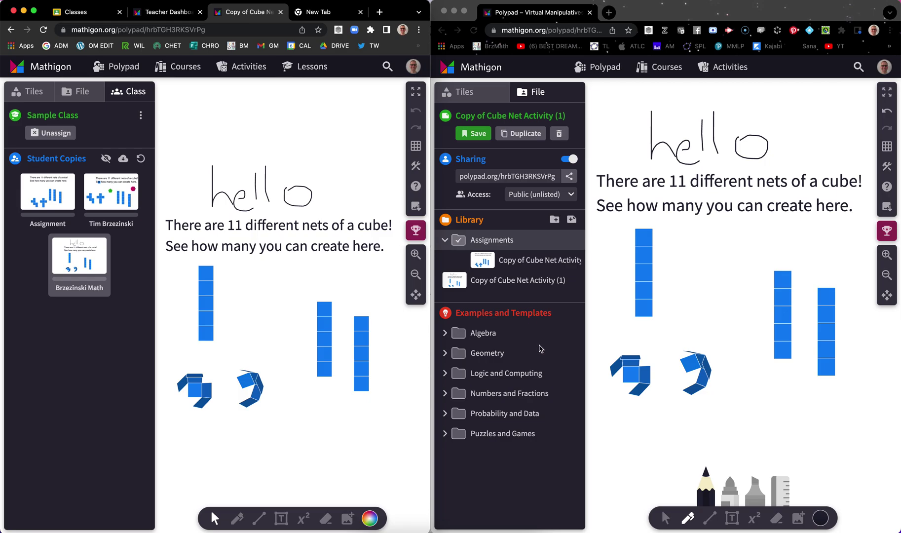
{"action": "left_click", "coordinate": [603, 67]}
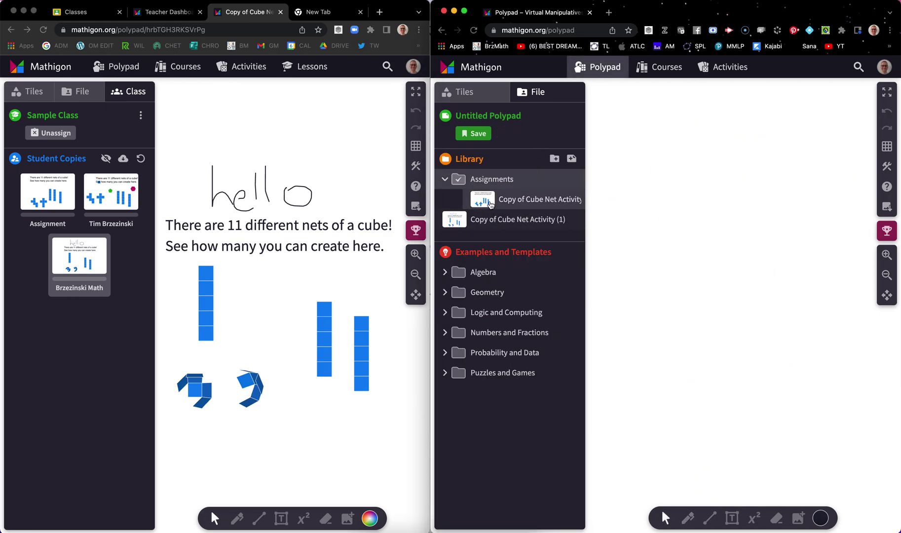
- Reopen 'Copy of Cube Net Activity (1)' from Assignments, reload it, and expand Assignments again
{"action": "left_click", "coordinate": [450, 178]}
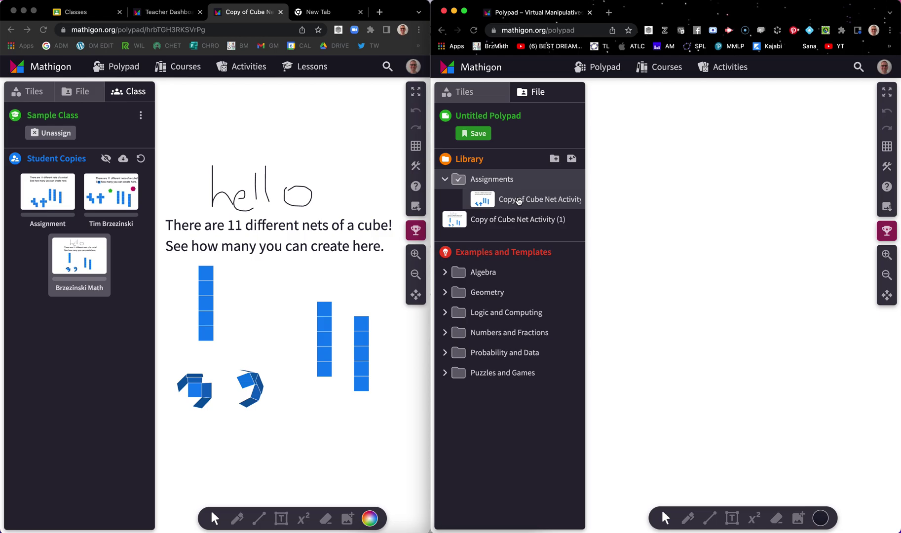
{"action": "mouse_move", "coordinate": [529, 200]}
{"action": "left_click", "coordinate": [575, 199]}
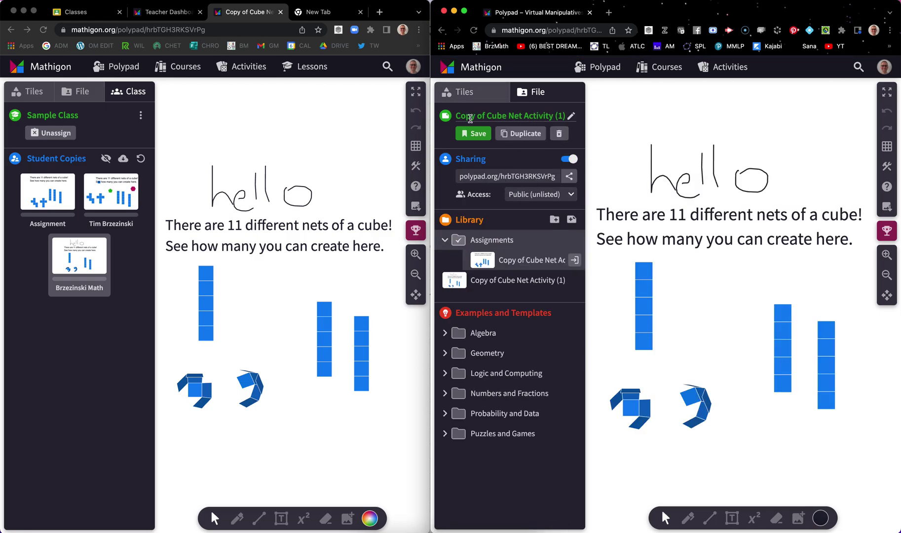
{"action": "left_click", "coordinate": [464, 91]}
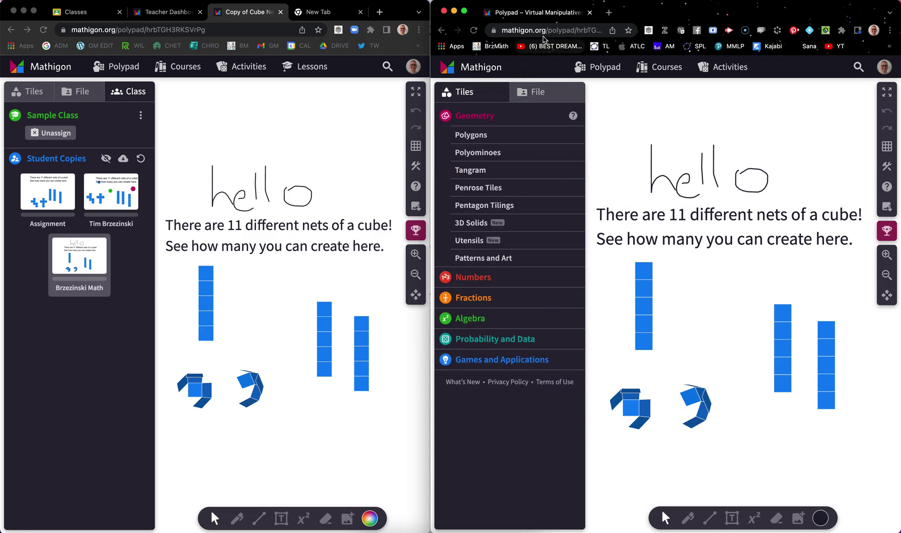
{"action": "key", "text": "Return"}
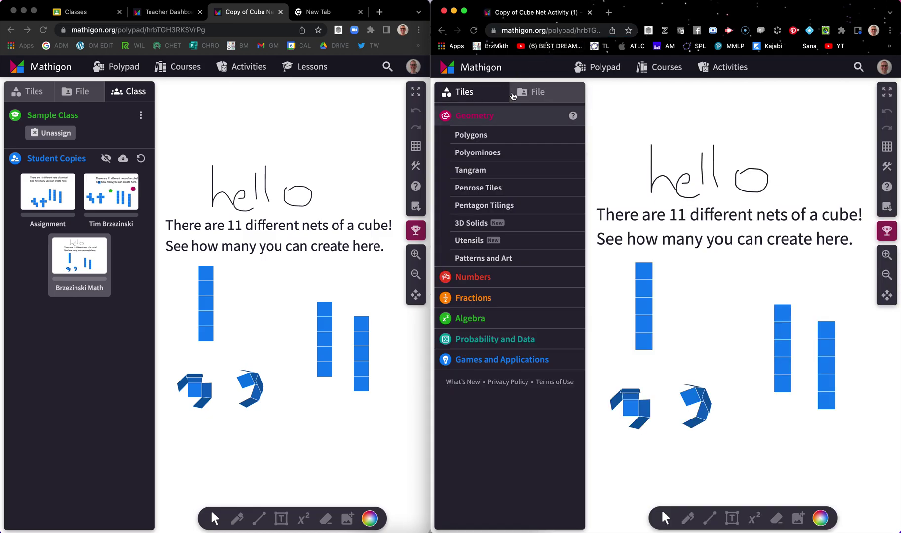
{"action": "left_click", "coordinate": [521, 92]}
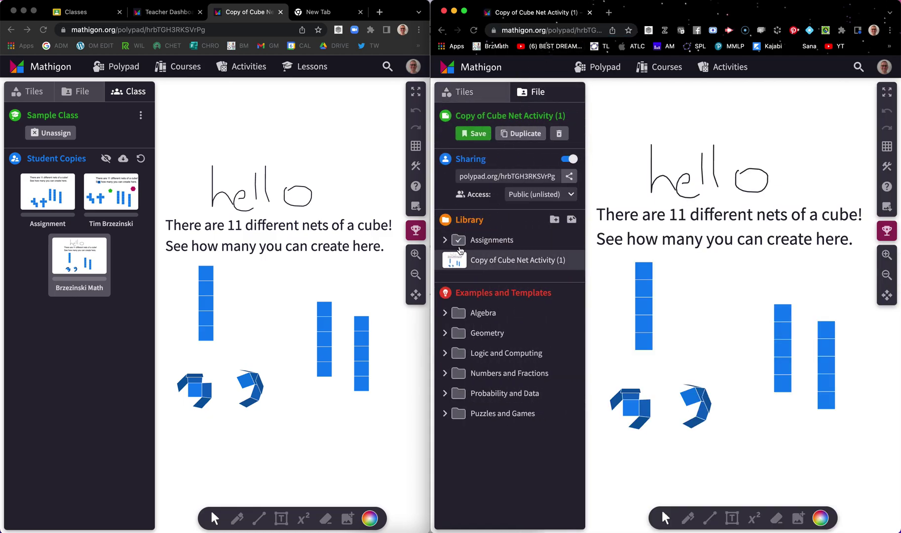
{"action": "left_click", "coordinate": [446, 240]}
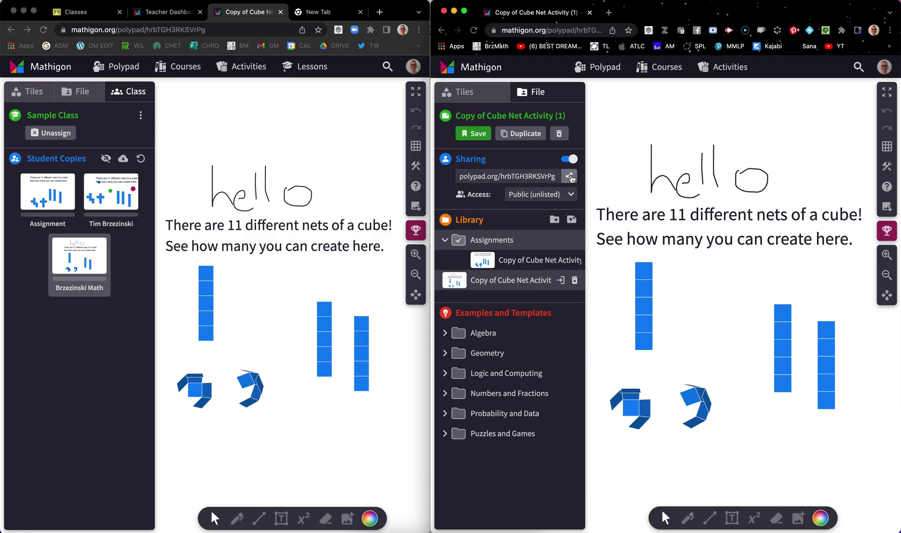
{"action": "left_click", "coordinate": [571, 176]}
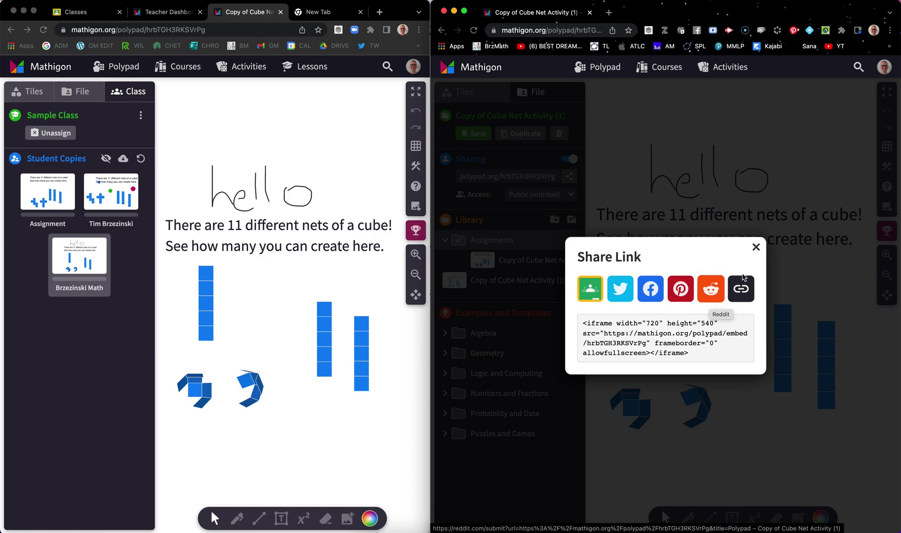
{"action": "left_click", "coordinate": [756, 247]}
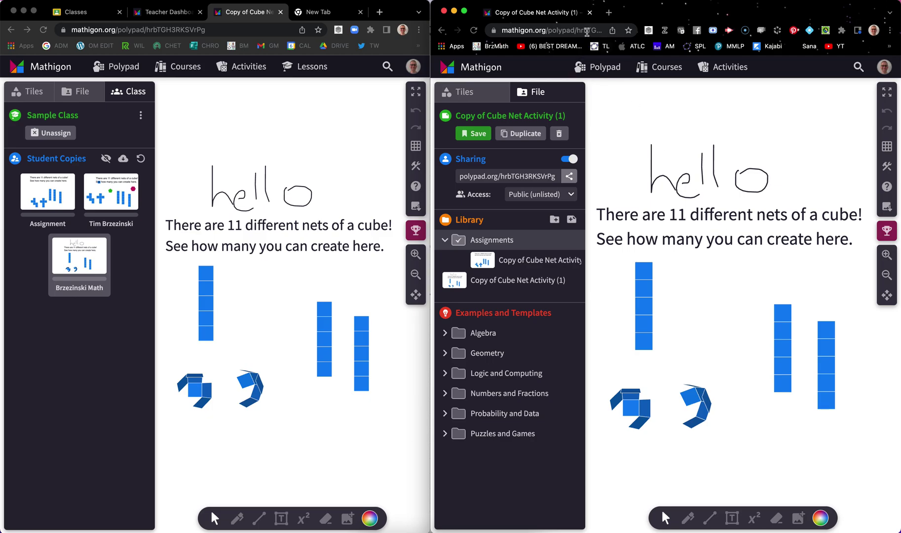
{"action": "key", "text": "ctrl+l"}
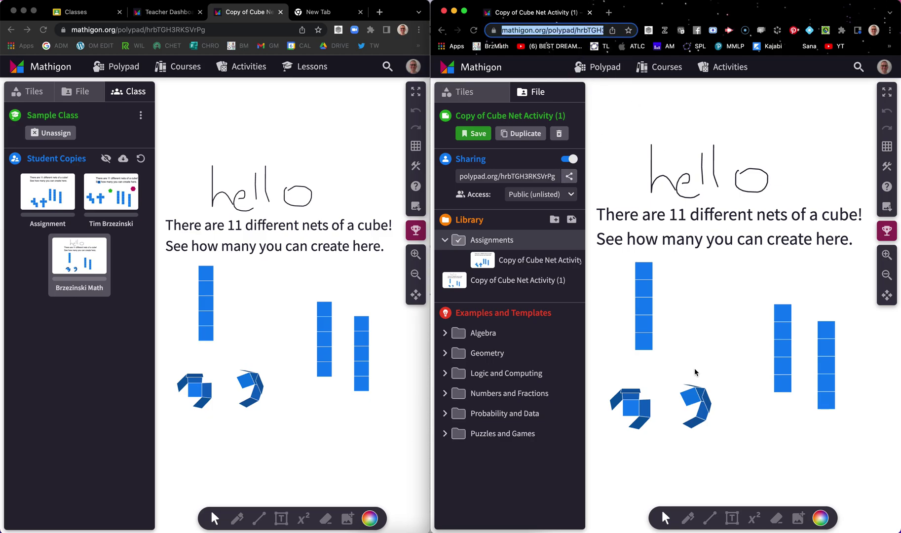